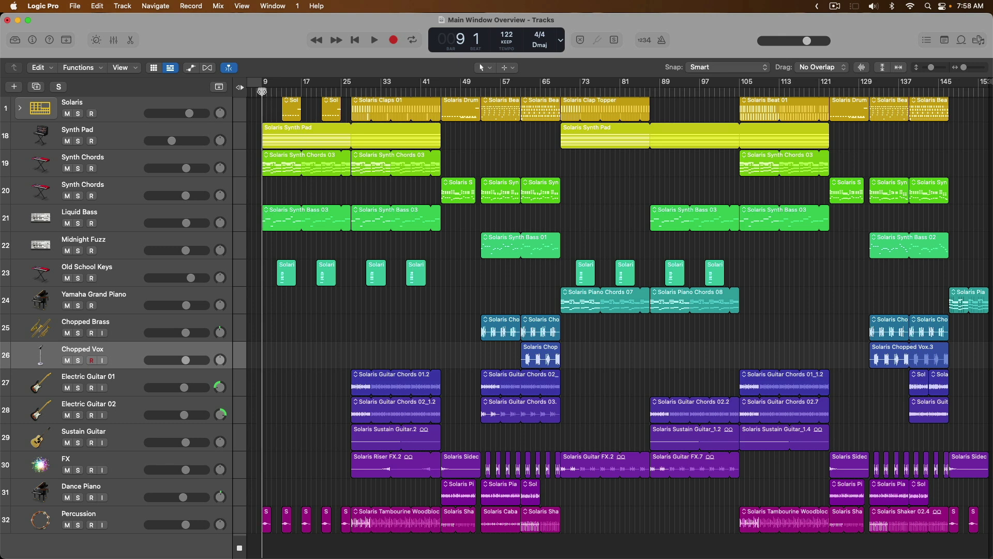
- Play the Solaris arrangement from bar 22 through the Chopped Vox section, stopping at bar 69
{"action": "left_click_drag", "start_coordinate": [264, 91], "coordinate": [523, 100]}
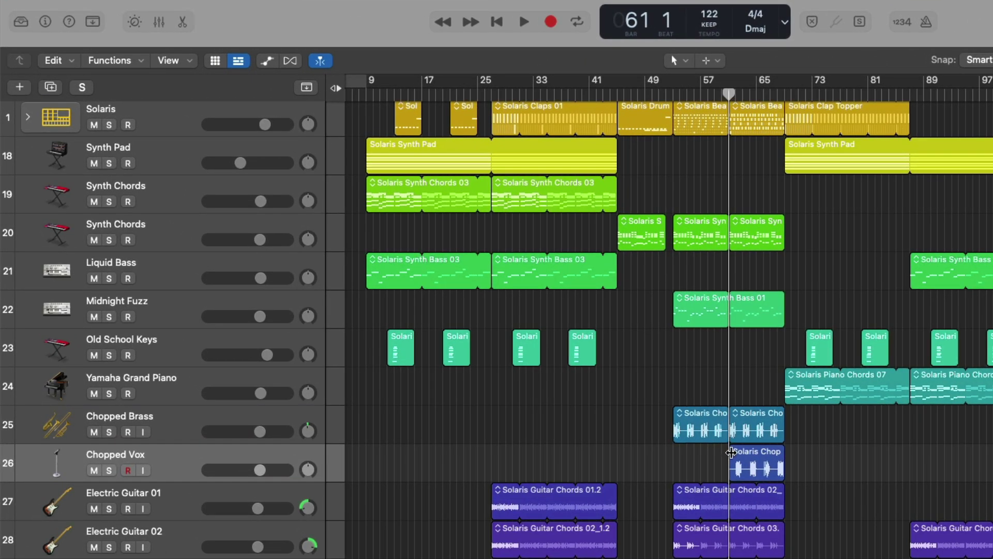
{"action": "left_click", "coordinate": [524, 23]}
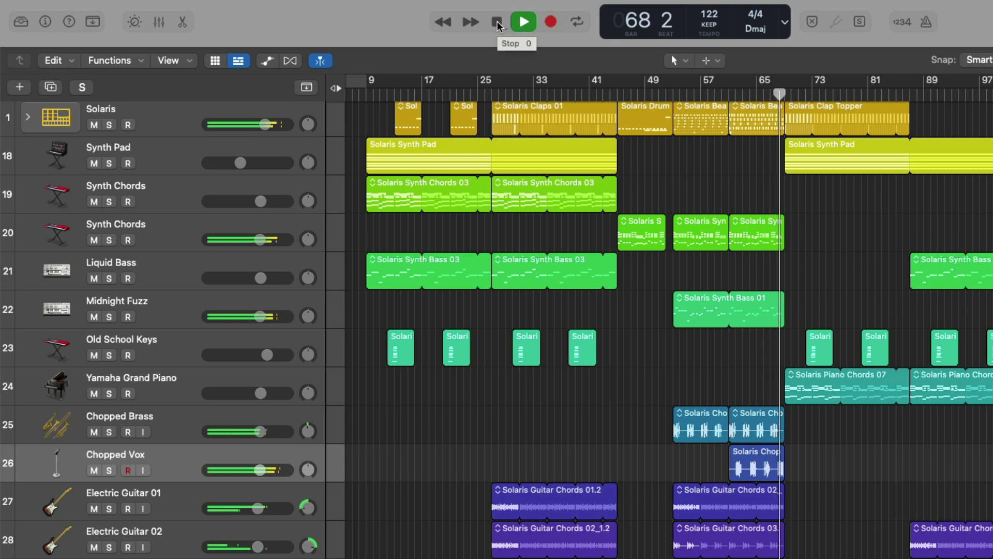
{"action": "left_click", "coordinate": [497, 23]}
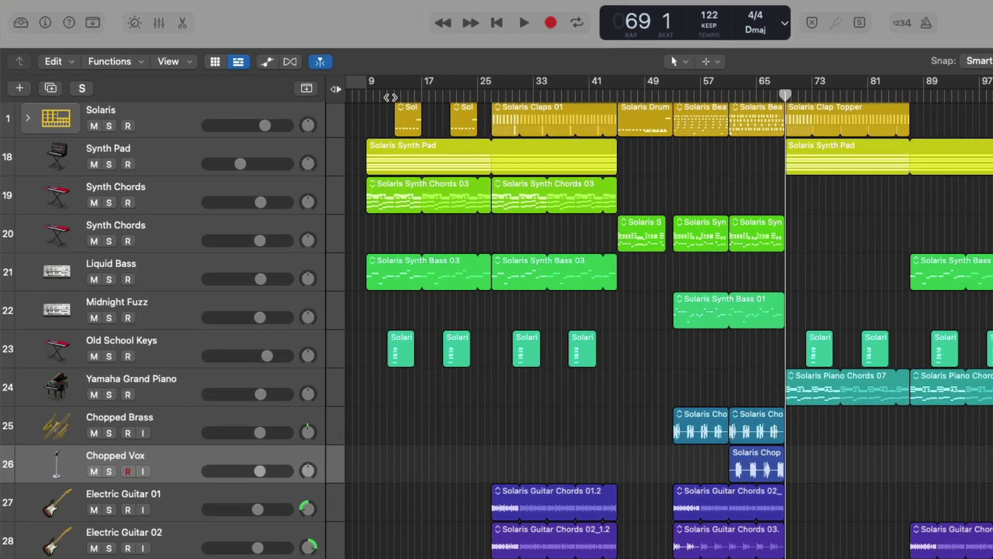
- Lower Chopped Vox to -5.9 dB and sweep its pan left, then right
{"action": "mouse_move", "coordinate": [259, 470]}
{"action": "left_mouse_down"}
{"action": "mouse_move", "coordinate": [232, 471]}
{"action": "mouse_move", "coordinate": [256, 471]}
{"action": "left_mouse_up"}
{"action": "mouse_move", "coordinate": [308, 470]}
{"action": "left_mouse_down"}
{"action": "mouse_move", "coordinate": [307, 489]}
{"action": "mouse_move", "coordinate": [307, 461]}
{"action": "left_mouse_up"}
{"action": "left_click", "coordinate": [307, 470], "text": "alt"}
- Replay from bar 61, turn Chopped Vox down to -11.4 dB, stop, and recentre its pan
{"action": "key", "text": "space"}
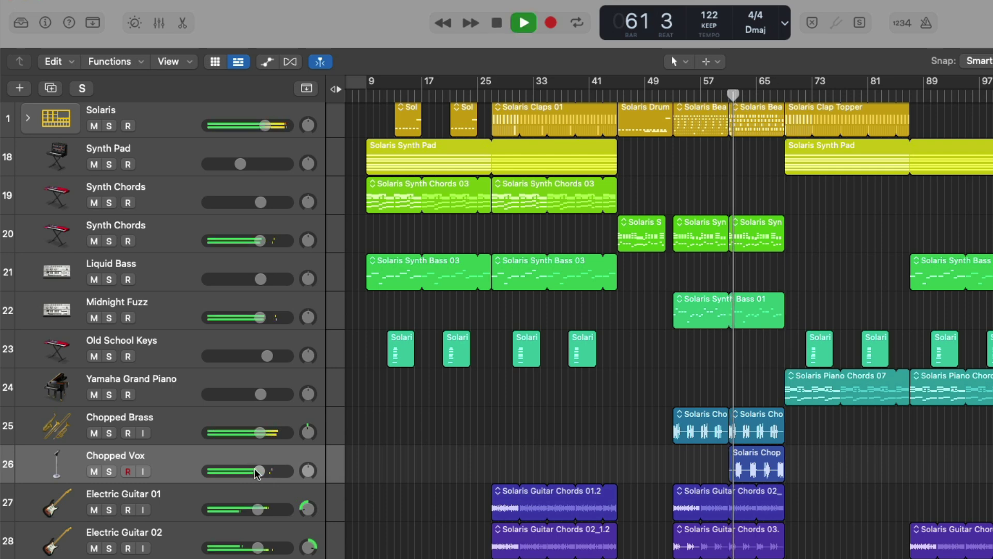
{"action": "left_click_drag", "start_coordinate": [257, 473], "coordinate": [308, 439]}
{"action": "key", "text": "space"}
{"action": "left_click", "coordinate": [309, 471], "text": "alt"}
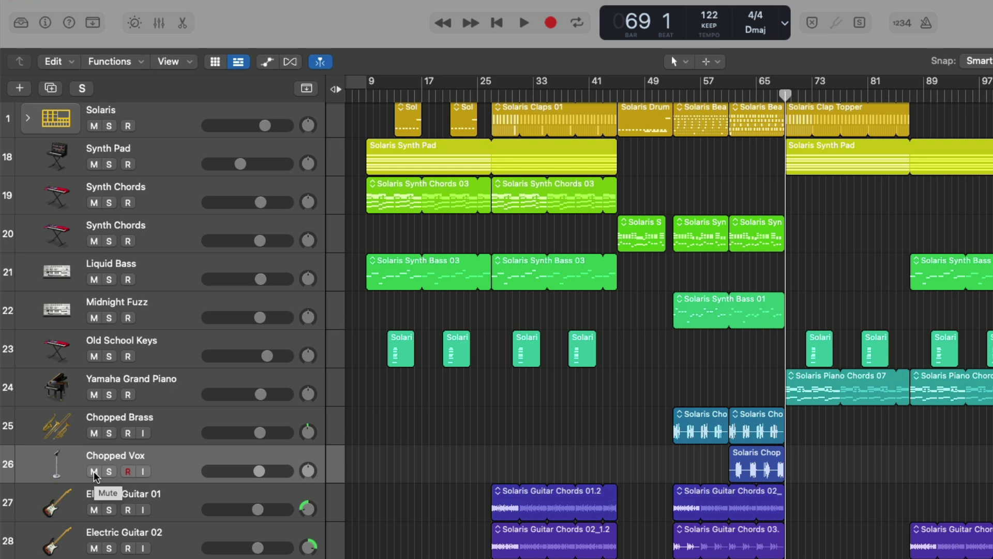
- Audition Chopped Vox by muting and unmuting it during playback, leaving it unmuted
{"action": "left_click", "coordinate": [94, 471]}
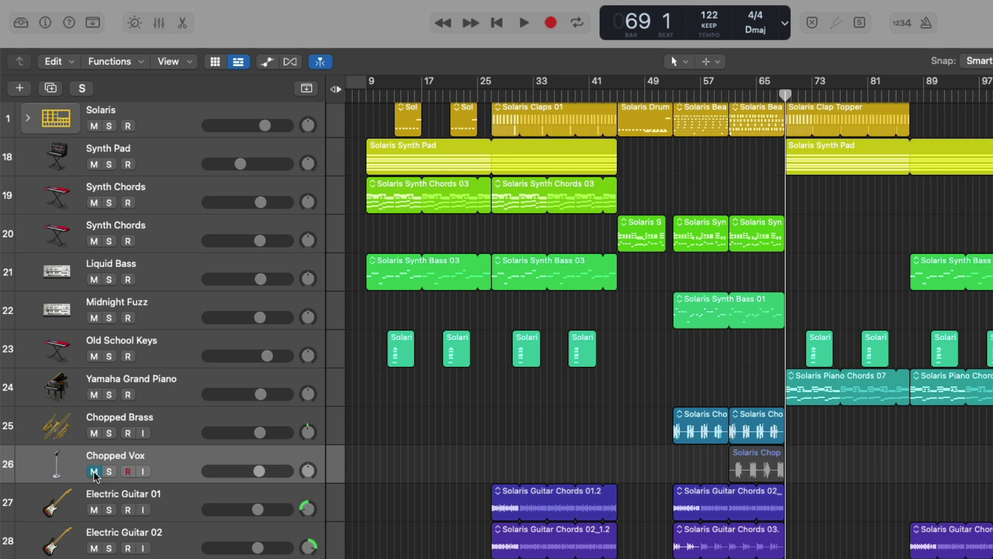
{"action": "key", "text": "space"}
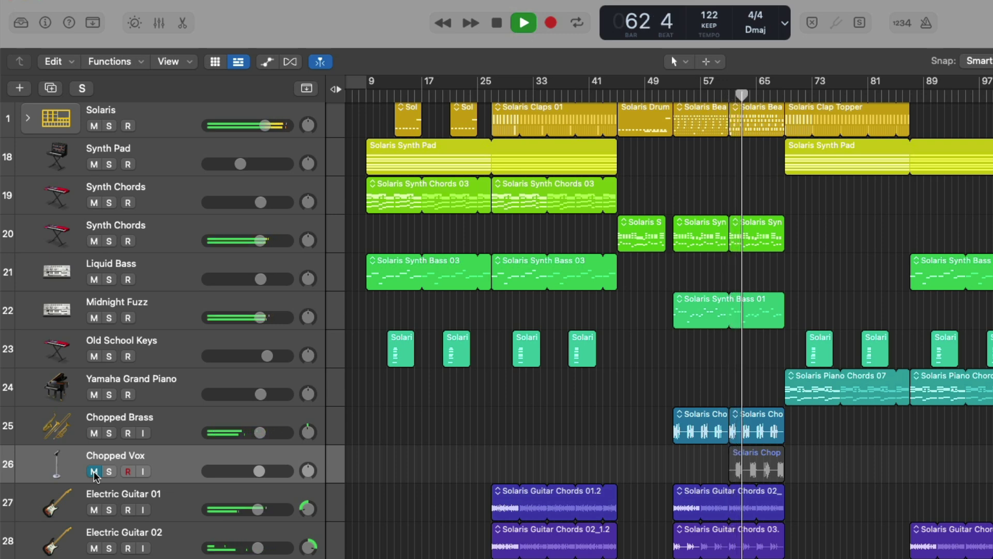
{"action": "left_click", "coordinate": [95, 471]}
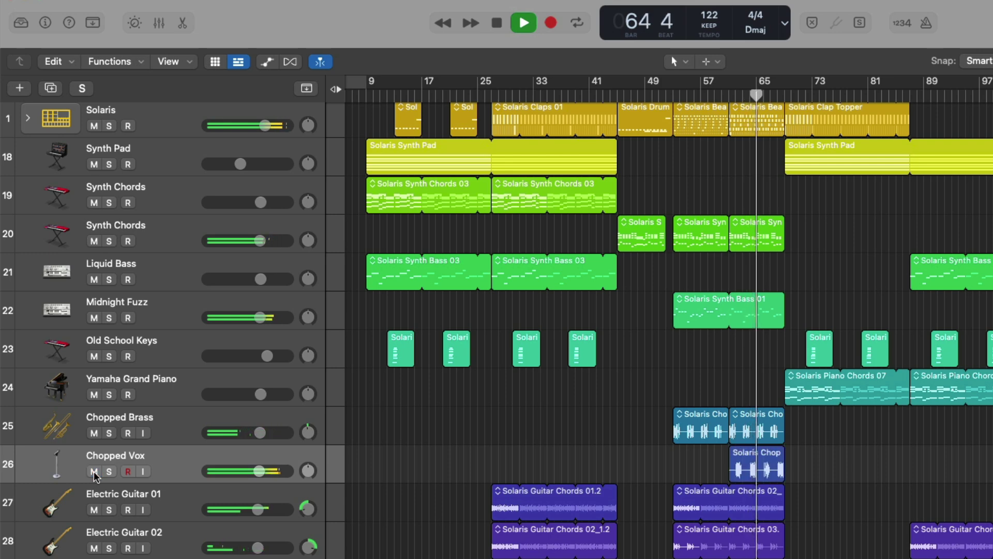
{"action": "left_click", "coordinate": [95, 472]}
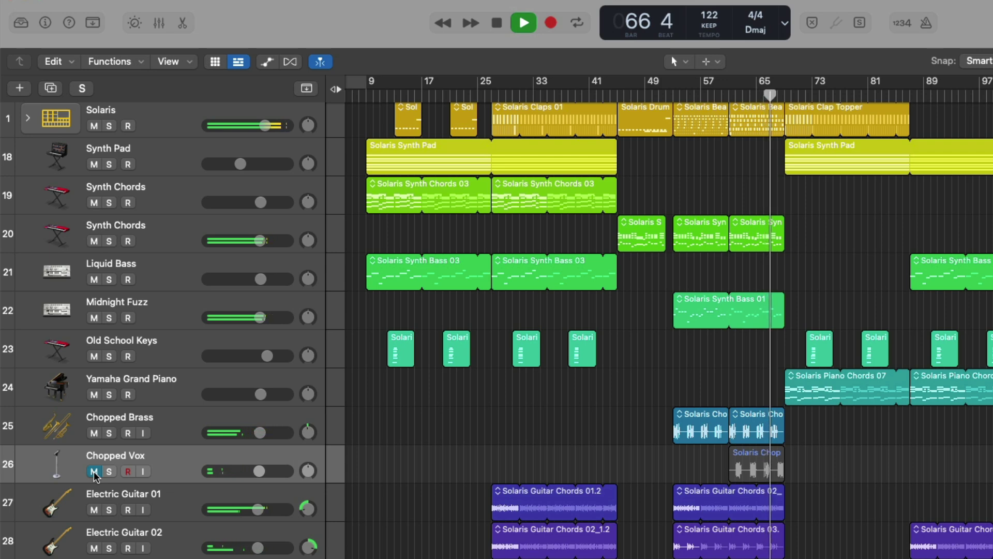
{"action": "key", "text": "space"}
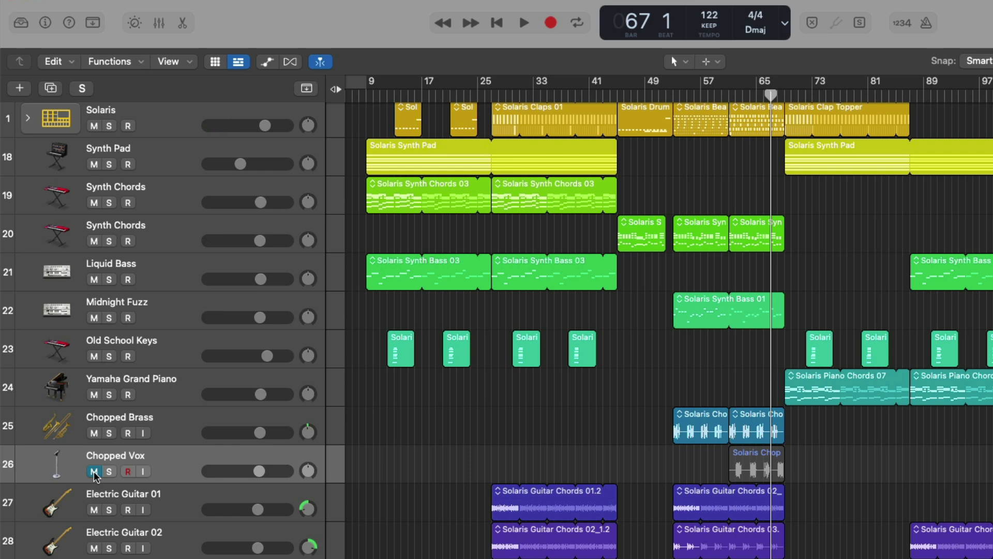
{"action": "left_click", "coordinate": [94, 471]}
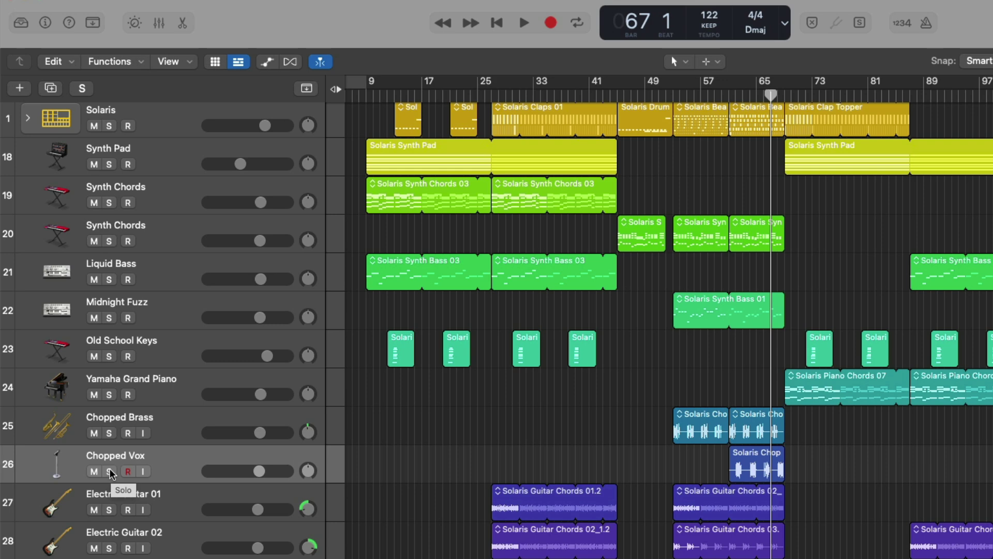
- Play Chopped Vox soloed from bar 61, then stop at bar 65 and unsolo it
{"action": "left_click", "coordinate": [110, 472]}
{"action": "key", "text": "space"}
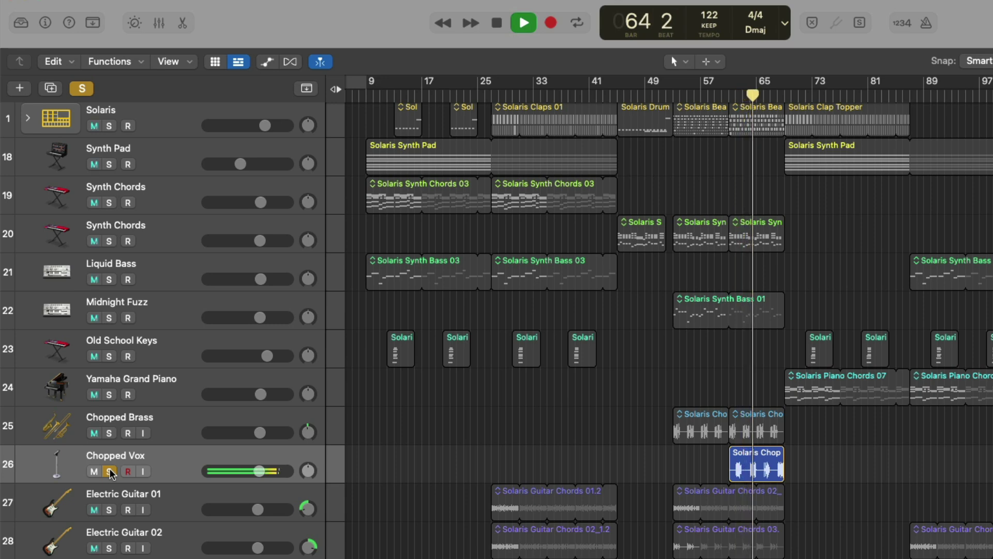
{"action": "key", "text": "space"}
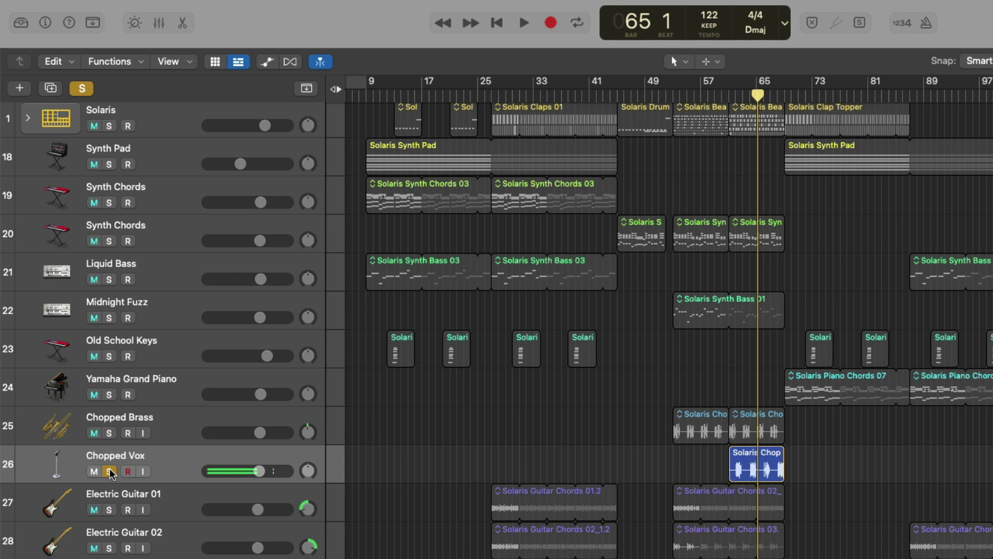
{"action": "left_click", "coordinate": [109, 471]}
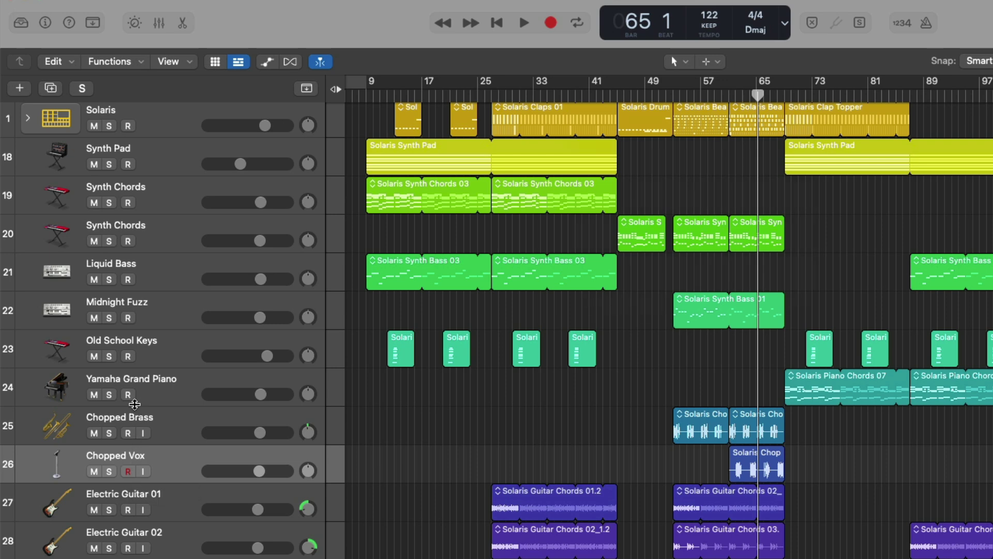
- Briefly record-arm Yamaha Grand Piano, make it the current track, then disarm it
{"action": "left_click", "coordinate": [131, 395]}
{"action": "left_click", "coordinate": [198, 381]}
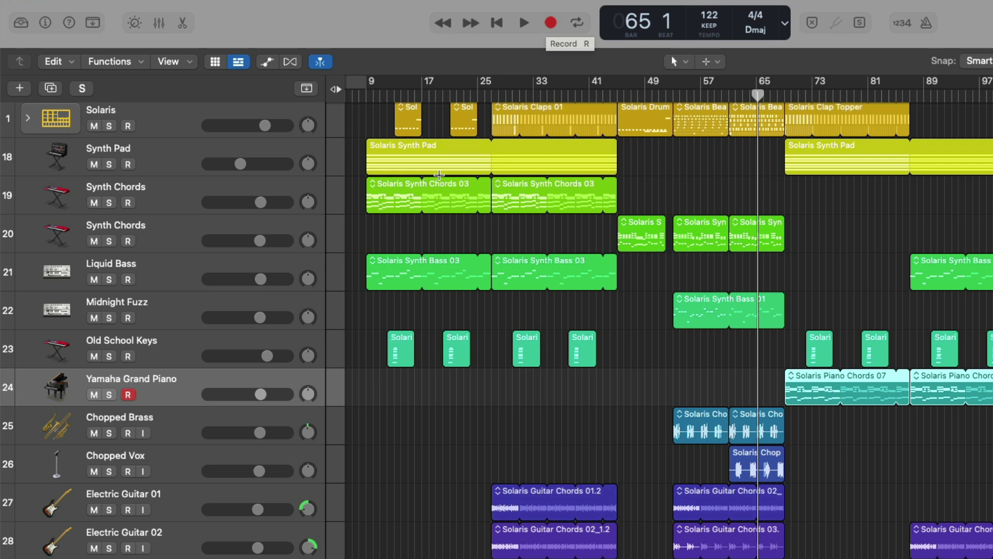
{"action": "left_click", "coordinate": [127, 395]}
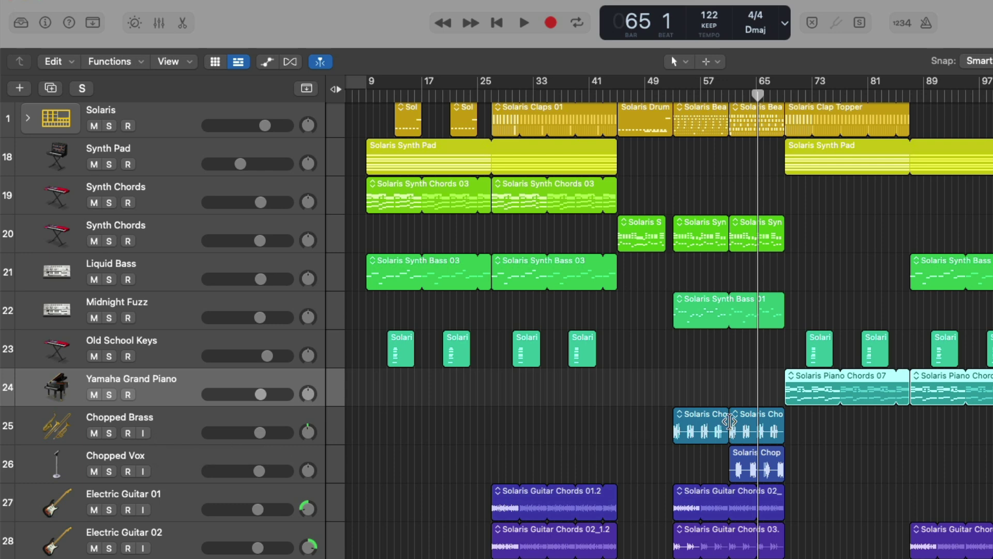
- Move a Chopped Brass region later, arm the piano, and drop an Old School Keys region on Yamaha Grand Piano
{"action": "left_click", "coordinate": [714, 418]}
{"action": "left_click_drag", "start_coordinate": [714, 418], "coordinate": [830, 418]}
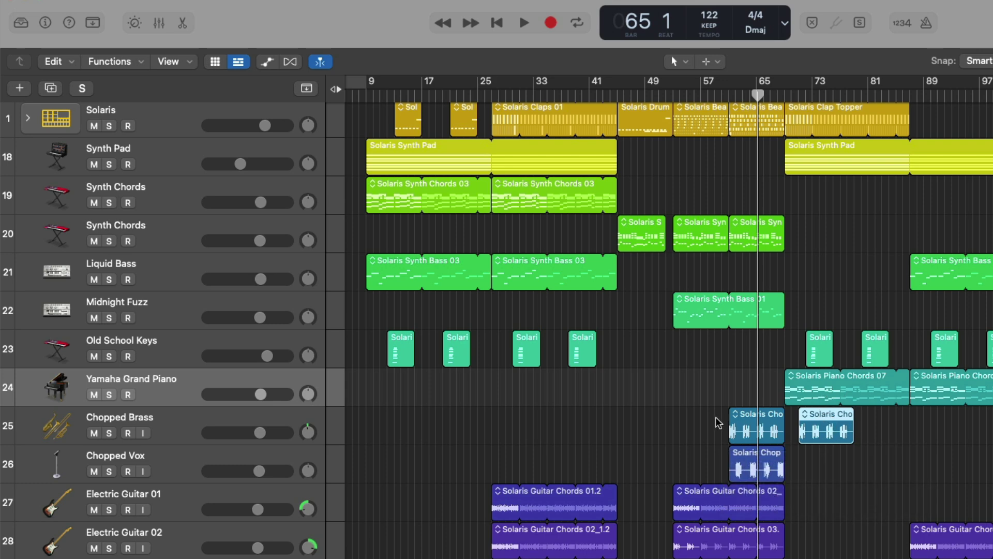
{"action": "key", "text": "r"}
{"action": "scroll", "coordinate": [628, 345], "scroll_direction": "left", "scroll_amount": 2}
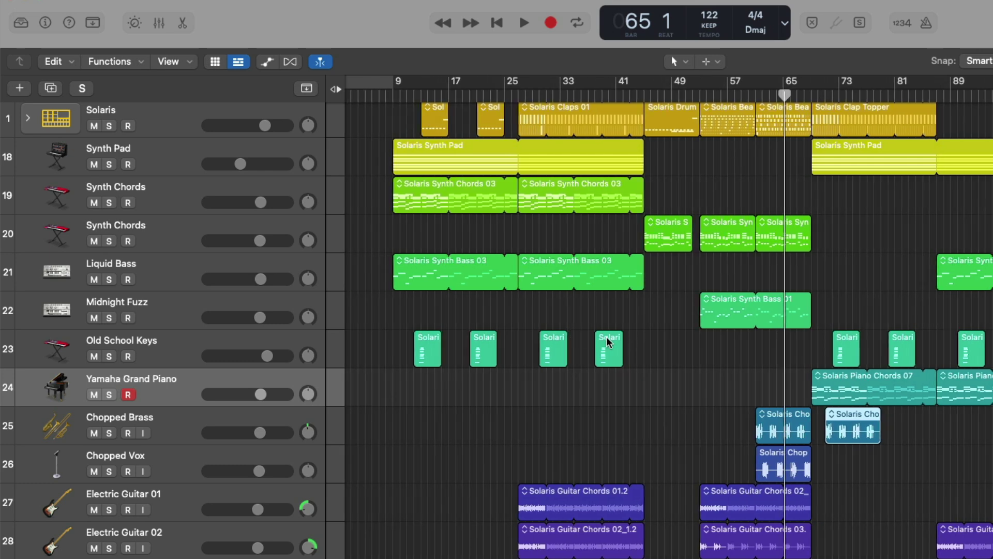
{"action": "left_click_drag", "start_coordinate": [606, 336], "coordinate": [605, 371]}
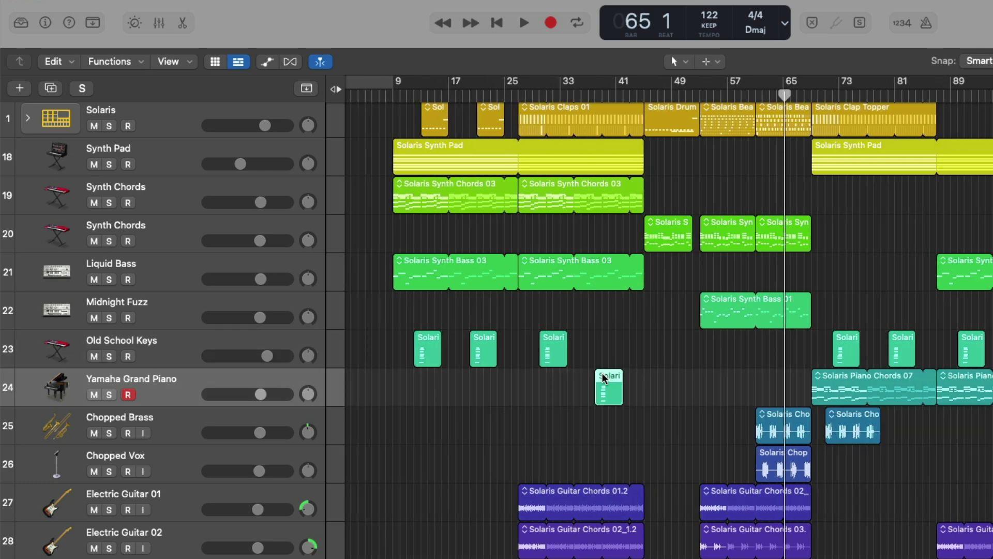
- Solo Yamaha Grand Piano, play it from bar 38, stop at bar 40, then unsolo it
{"action": "left_click", "coordinate": [109, 394]}
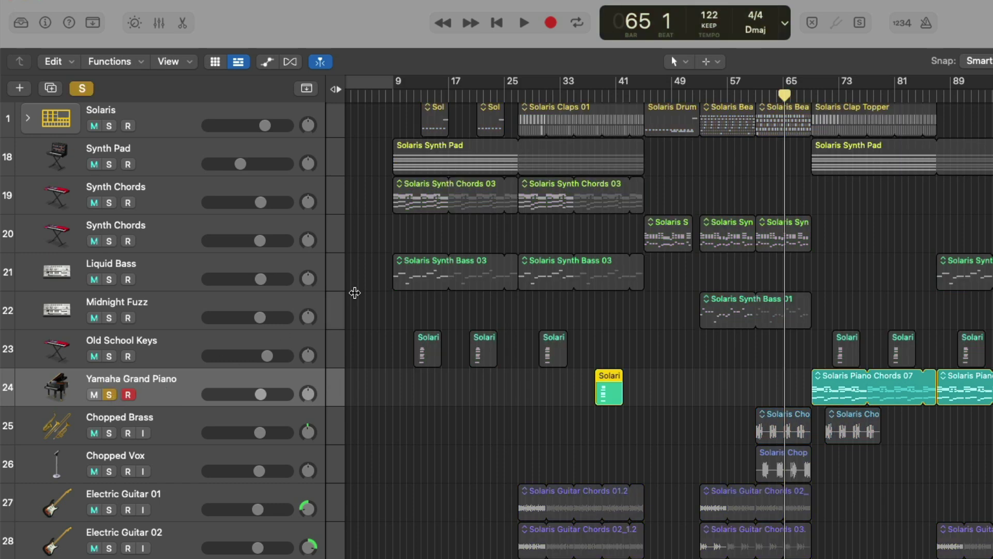
{"action": "left_click", "coordinate": [601, 94]}
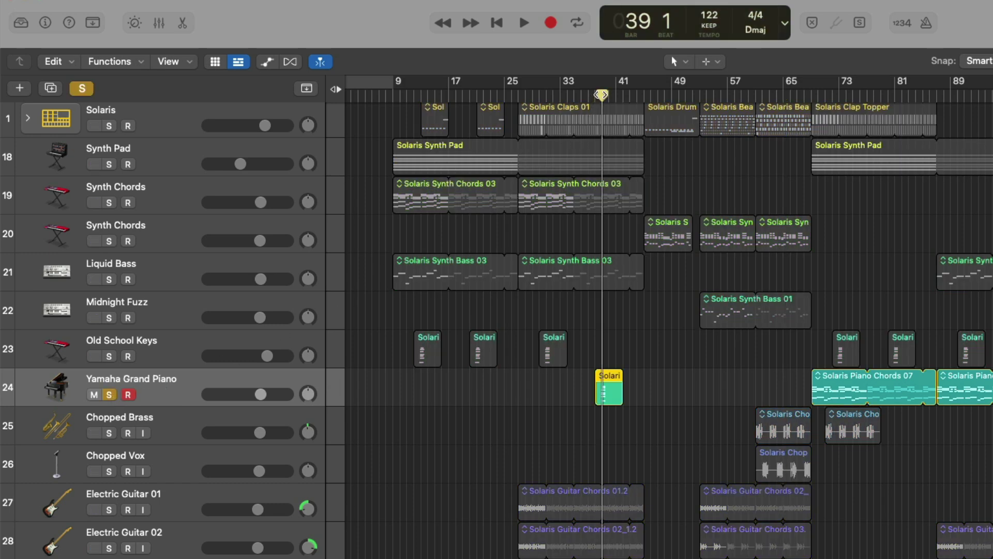
{"action": "left_click", "coordinate": [597, 95]}
{"action": "key", "text": "space"}
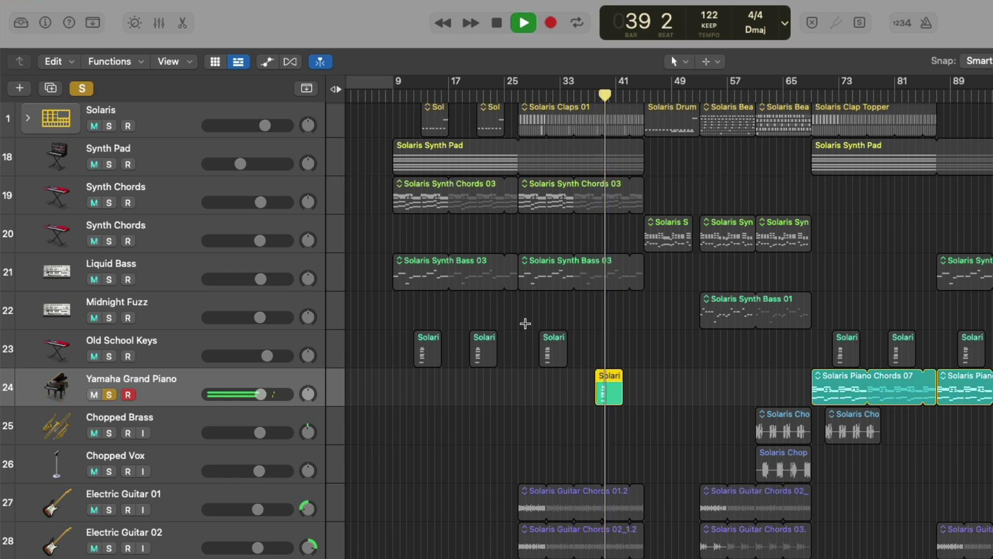
{"action": "key", "text": "space"}
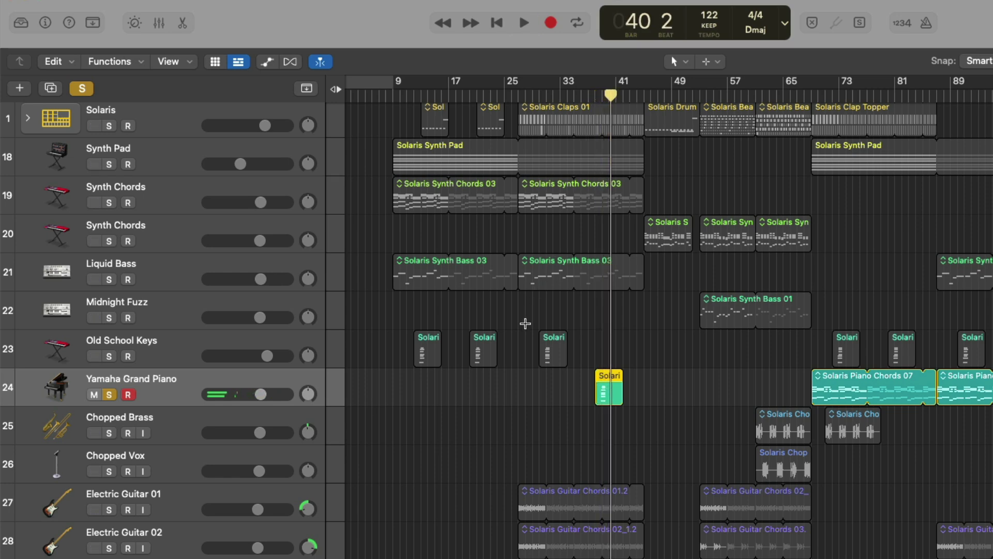
{"action": "left_click", "coordinate": [109, 396]}
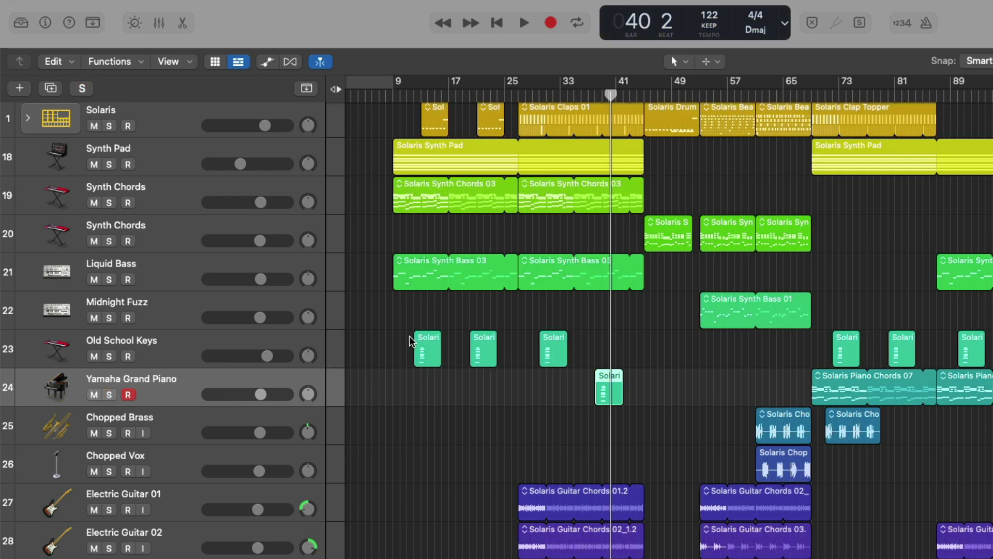
{"action": "left_click_drag", "start_coordinate": [409, 337], "coordinate": [553, 337]}
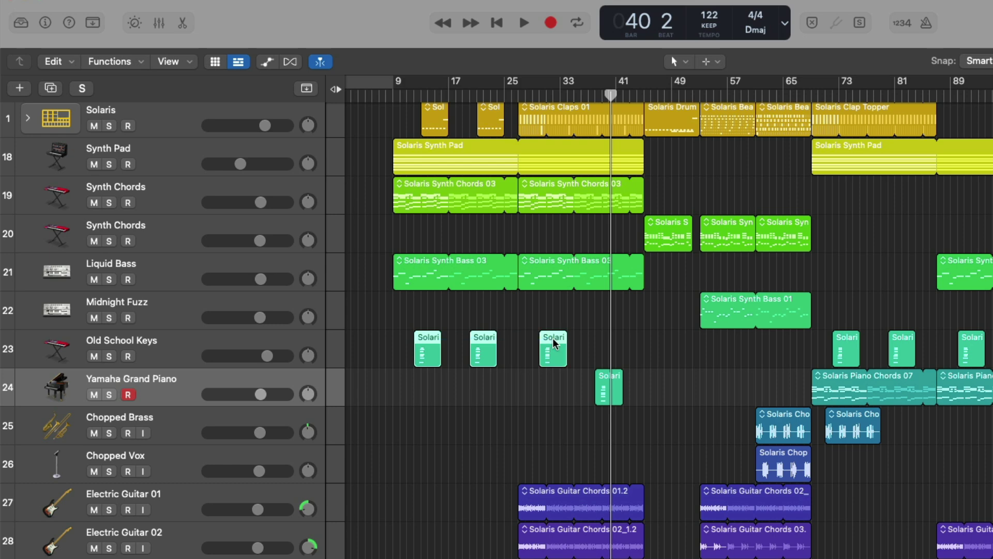
{"action": "left_click_drag", "start_coordinate": [552, 338], "coordinate": [551, 382]}
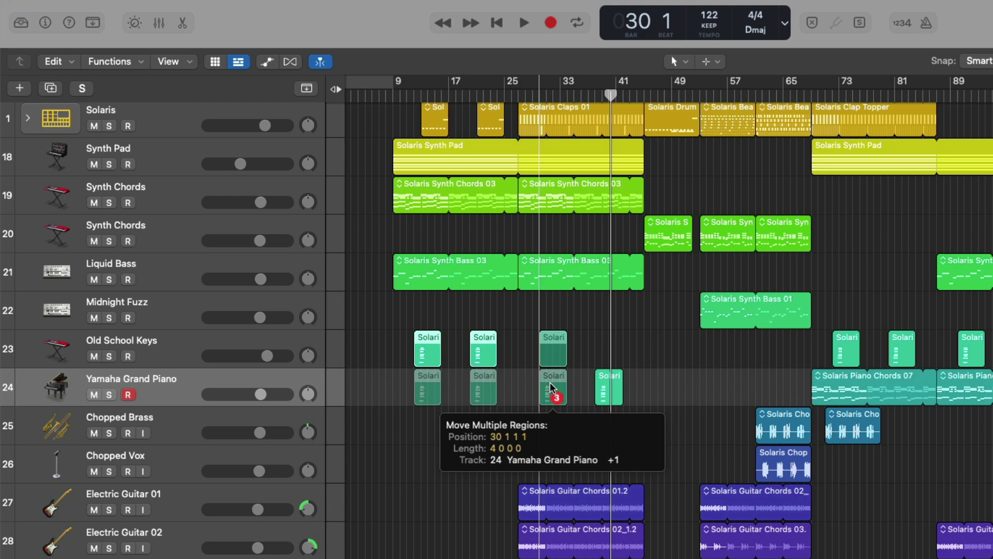
{"action": "left_click_drag", "start_coordinate": [550, 381], "coordinate": [551, 382]}
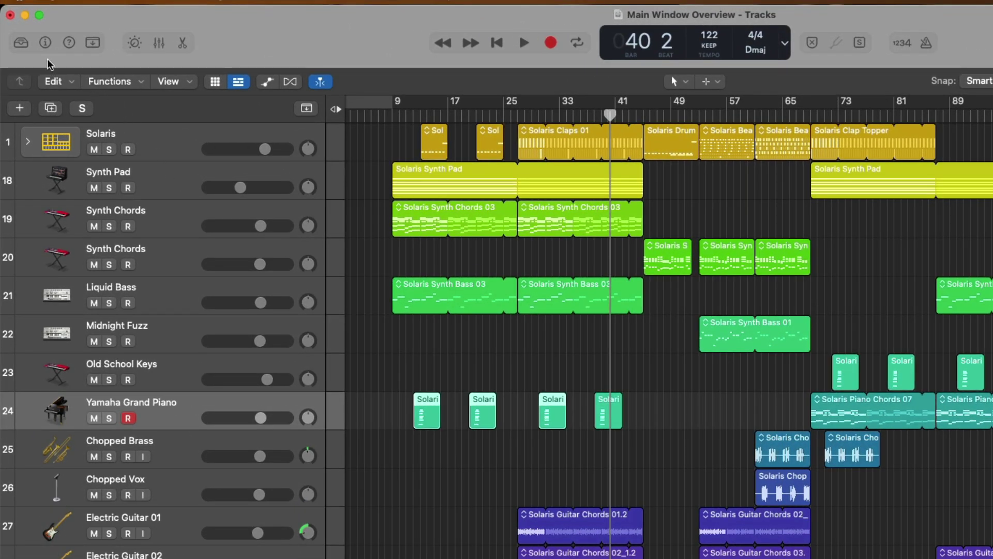
- Show the Inspector, set Yamaha Grand Piano to -1.4 dB panned -41, and open its Compressor
{"action": "left_click", "coordinate": [45, 45]}
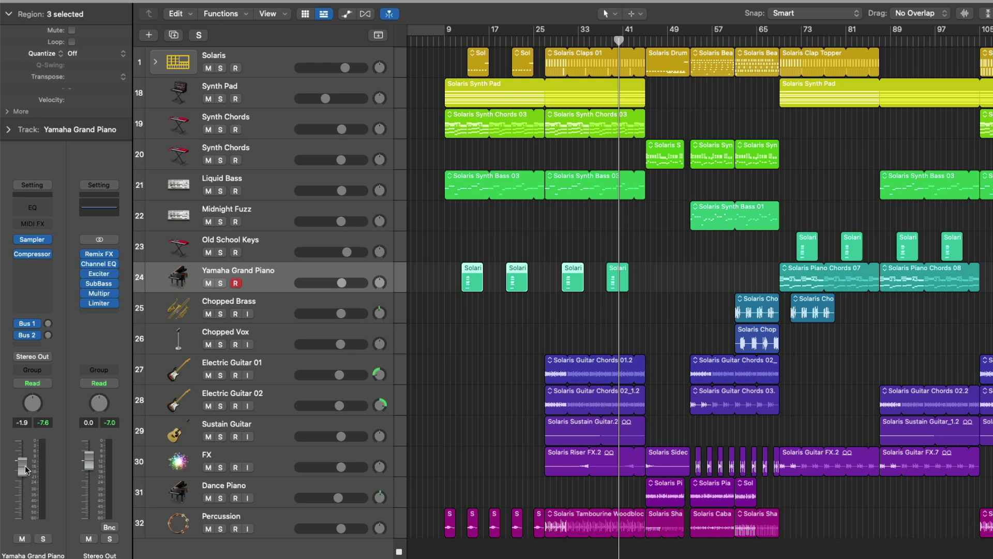
{"action": "left_click_drag", "start_coordinate": [25, 469], "coordinate": [24, 467]}
{"action": "left_click_drag", "start_coordinate": [32, 403], "coordinate": [32, 414]}
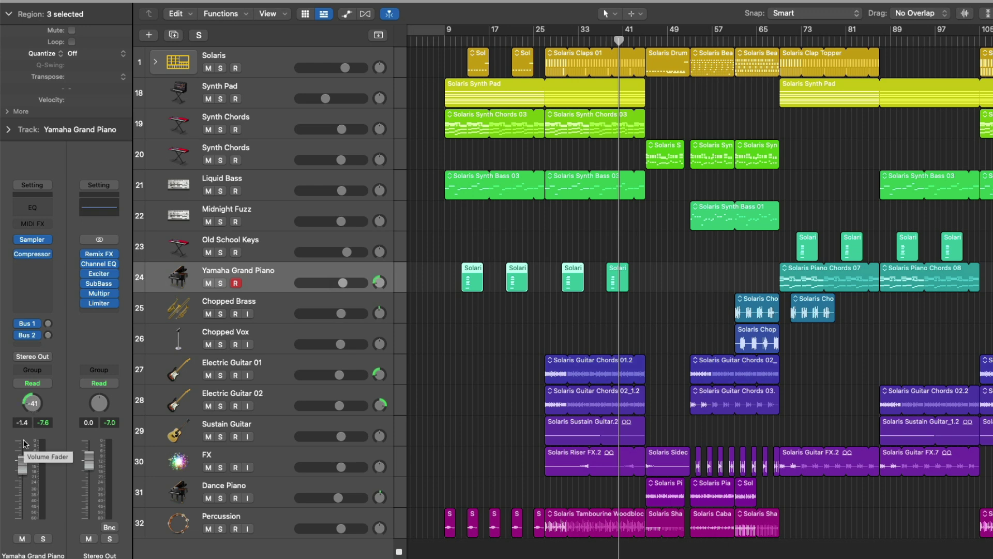
{"action": "left_click", "coordinate": [40, 257]}
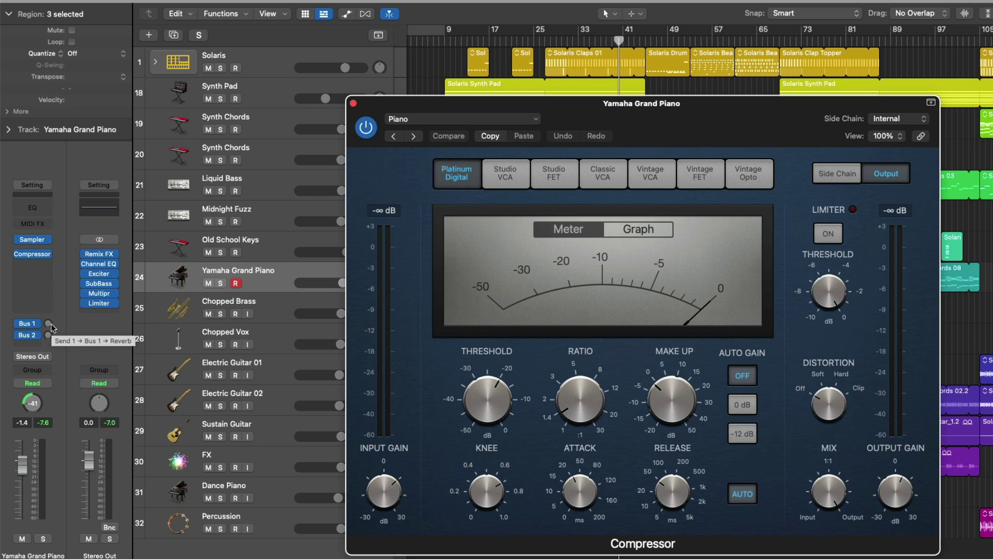
- Adjust the piano's Bus 1 ChromaVerb send, close the Compressor, and audition it soloed before unsoloing
{"action": "left_click_drag", "start_coordinate": [51, 324], "coordinate": [55, 284]}
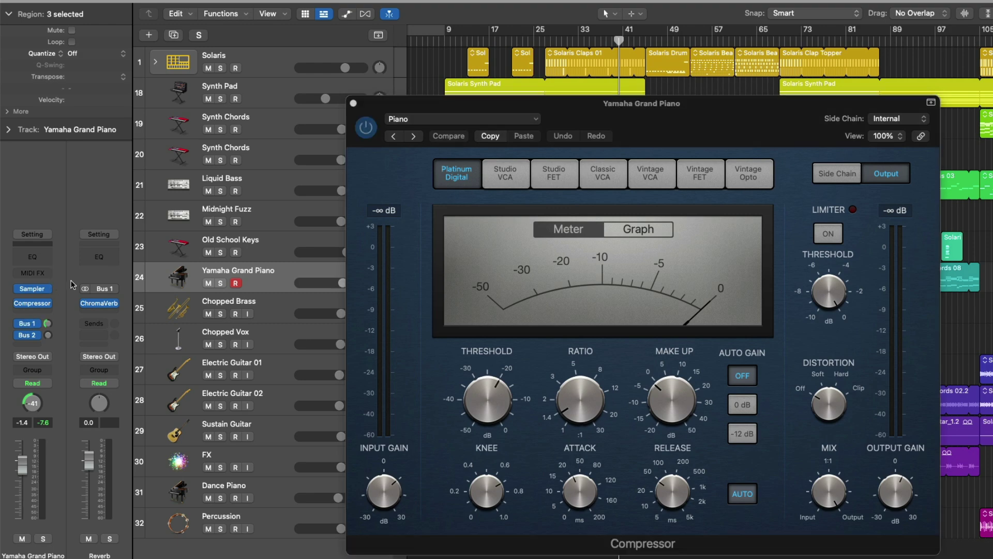
{"action": "left_click", "coordinate": [354, 103]}
{"action": "left_click", "coordinate": [221, 283]}
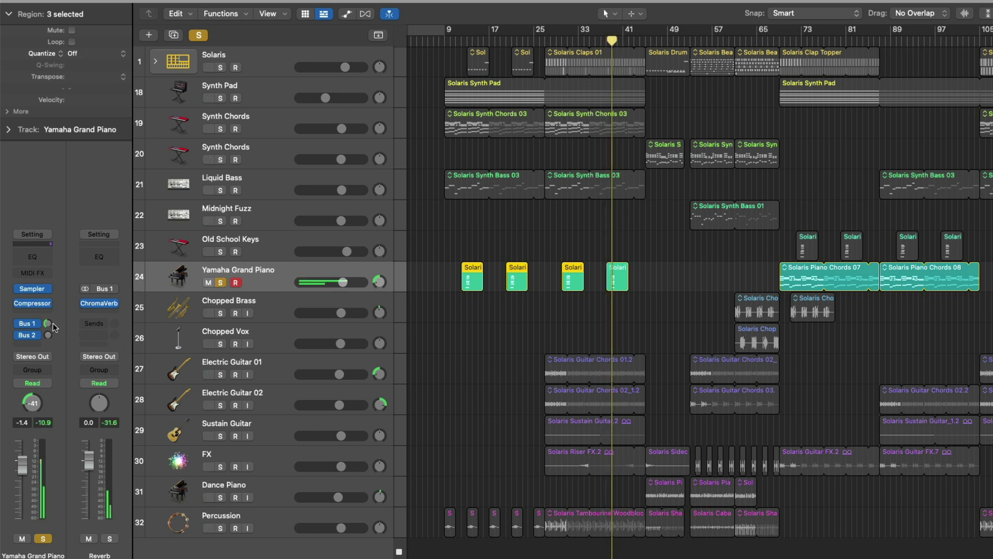
{"action": "left_click_drag", "start_coordinate": [49, 323], "coordinate": [53, 296]}
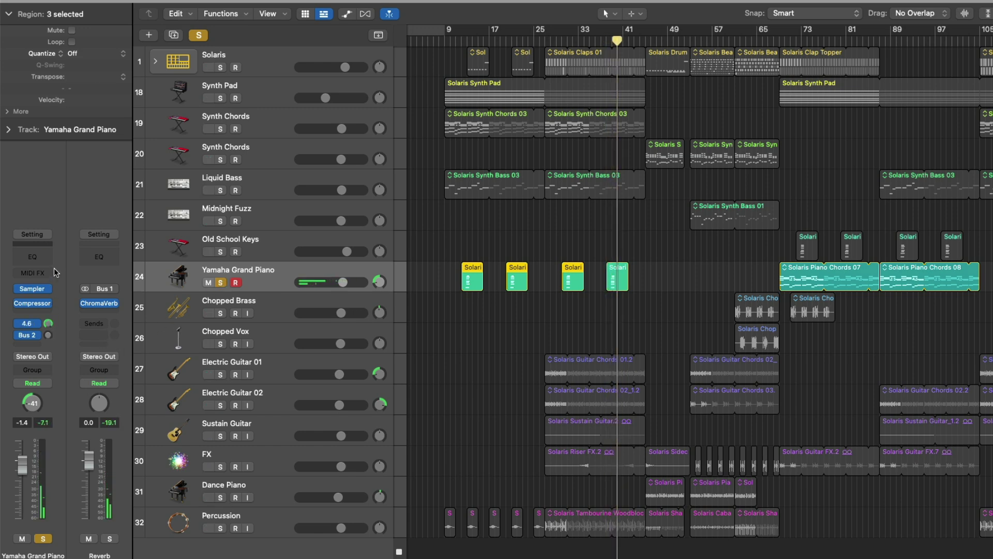
{"action": "key", "text": "space"}
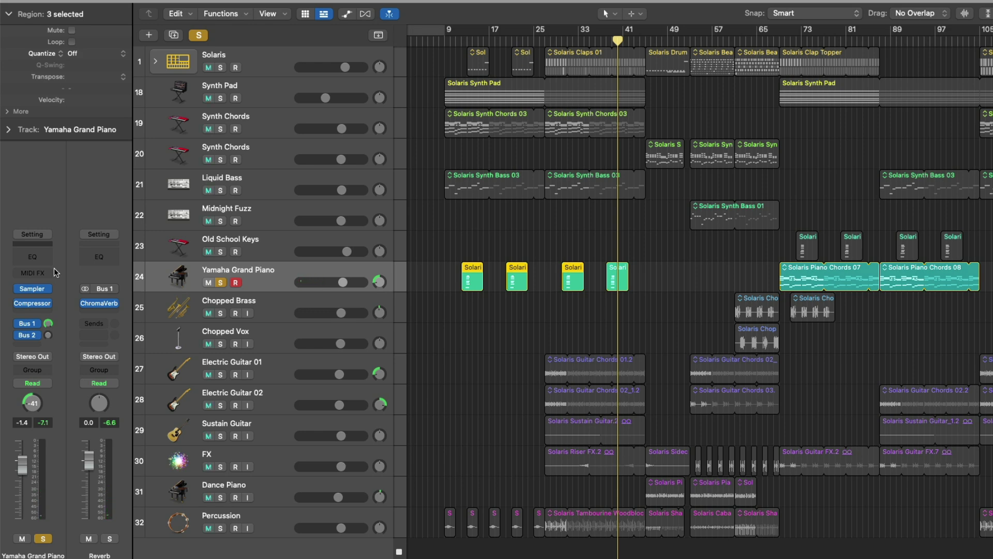
{"action": "left_click", "coordinate": [220, 283]}
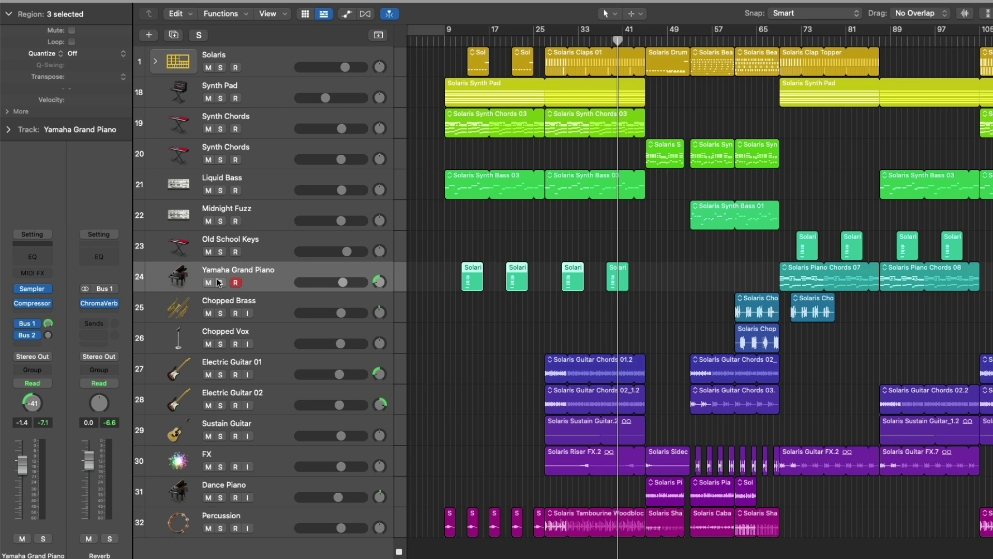
- Open and close the piano's Sampler, then make Electric Guitar 01 the current track
{"action": "left_click", "coordinate": [39, 293]}
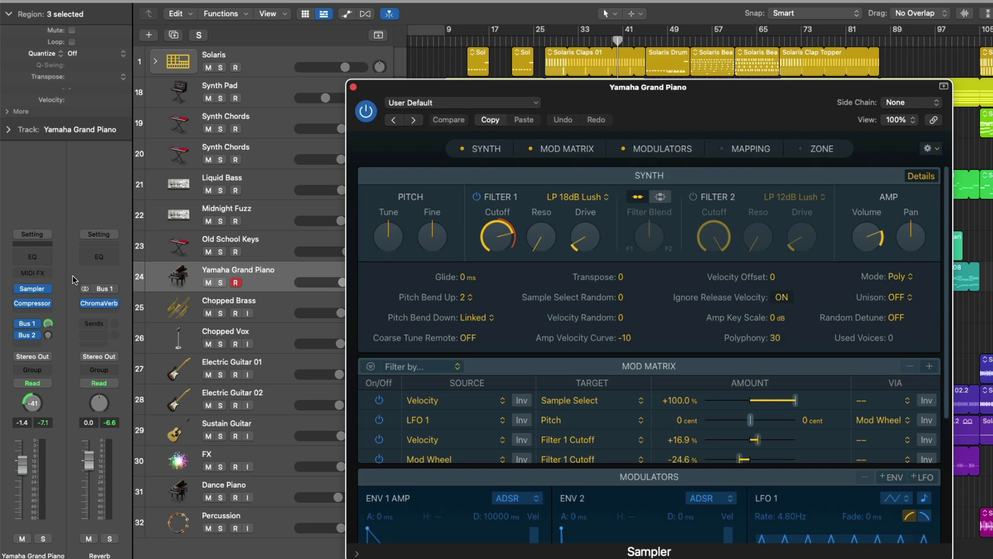
{"action": "left_click", "coordinate": [353, 87]}
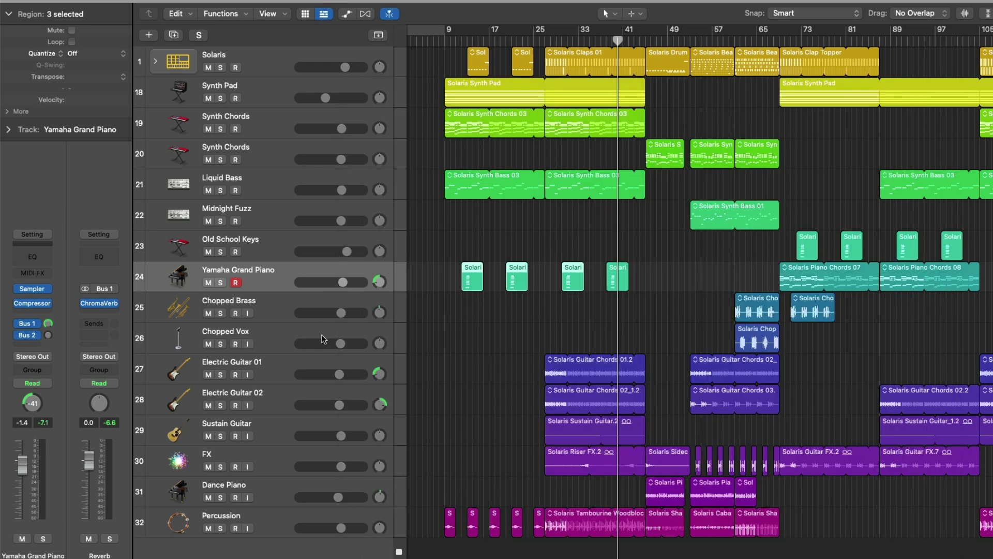
{"action": "left_click", "coordinate": [318, 361]}
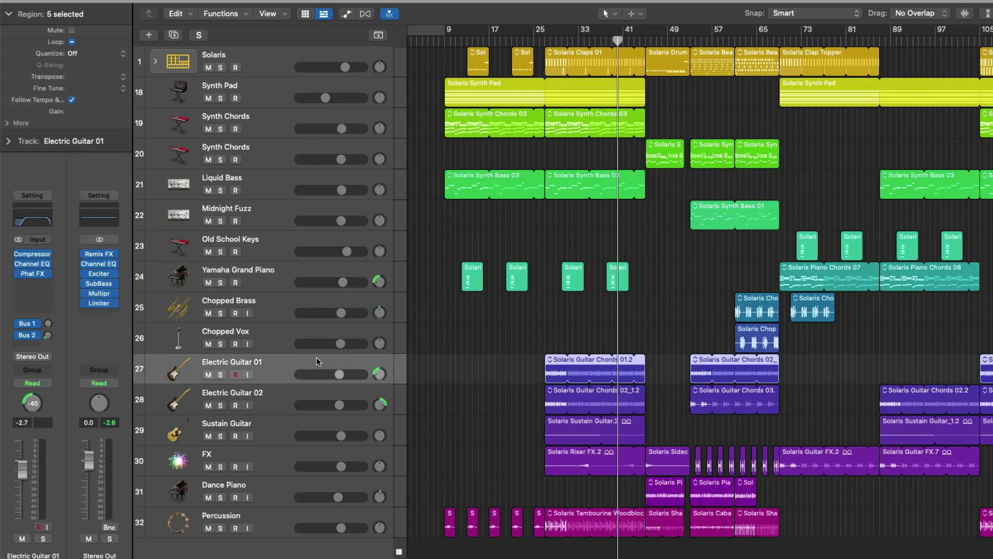
- Check Electric Guitar 01's Input choices and track settings unchanged, then hide the Inspector
{"action": "left_click", "coordinate": [49, 240]}
{"action": "mouse_move", "coordinate": [50, 254]}
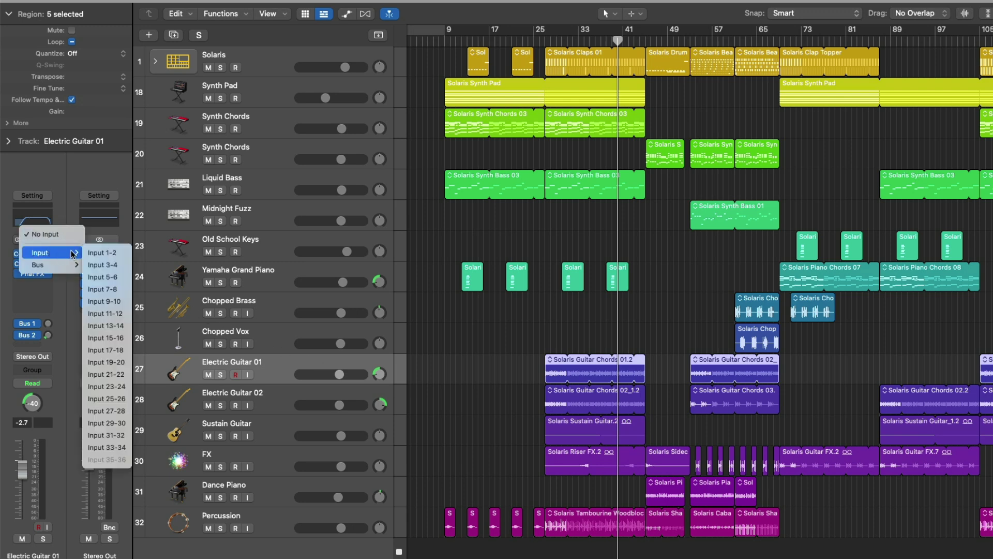
{"action": "left_click", "coordinate": [87, 255]}
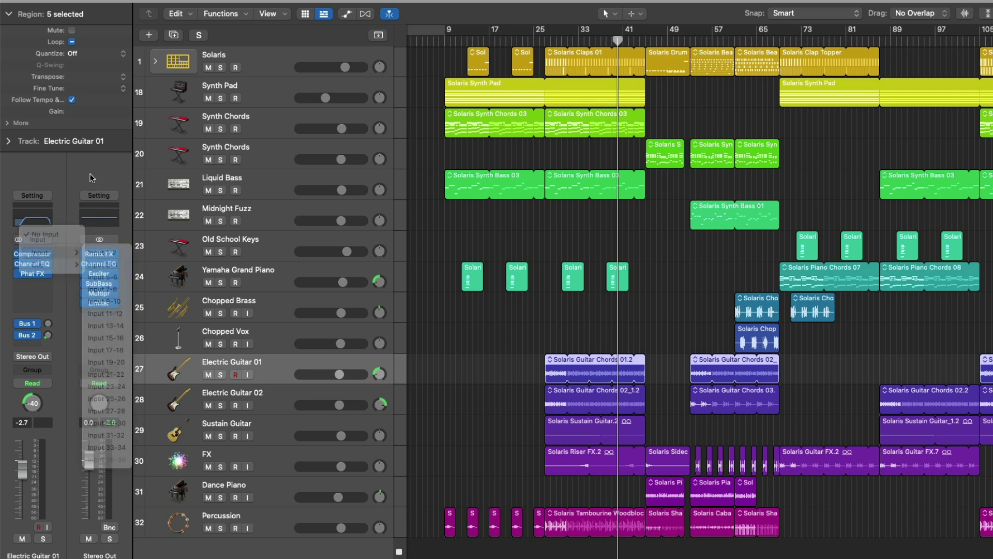
{"action": "left_click", "coordinate": [10, 142]}
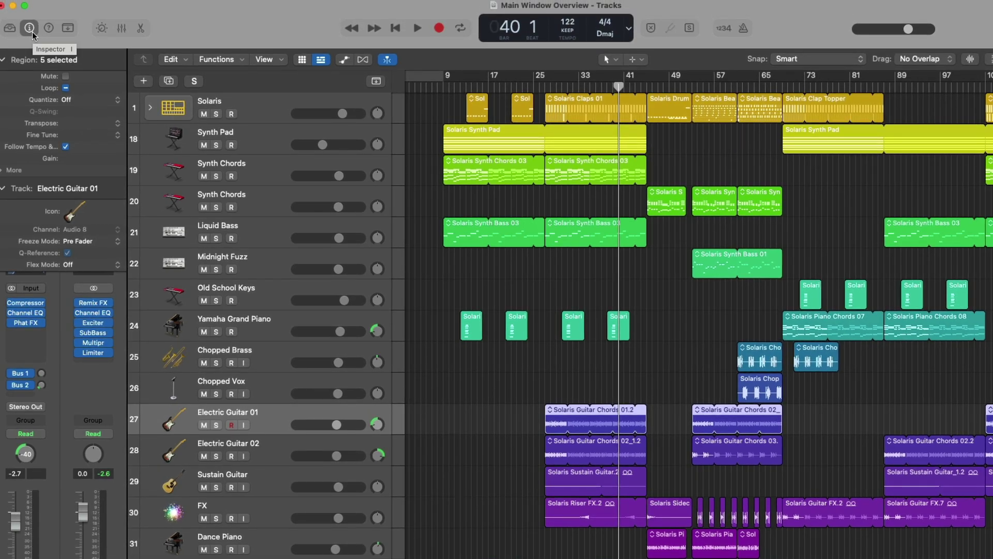
{"action": "left_click", "coordinate": [30, 29]}
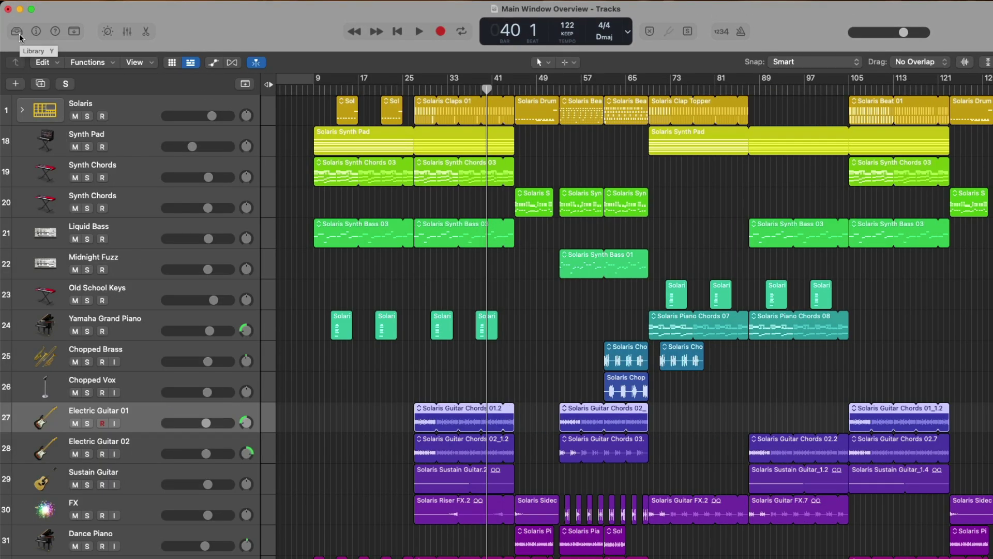
- Open the Library, solo Synth Pad, and audition it from bar 9
{"action": "left_click", "coordinate": [20, 35]}
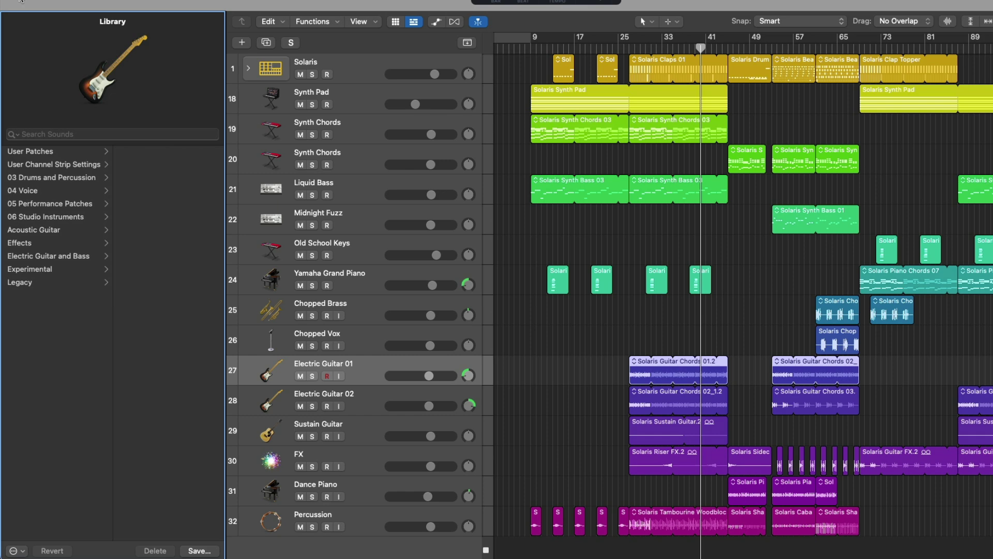
{"action": "left_click", "coordinate": [312, 104]}
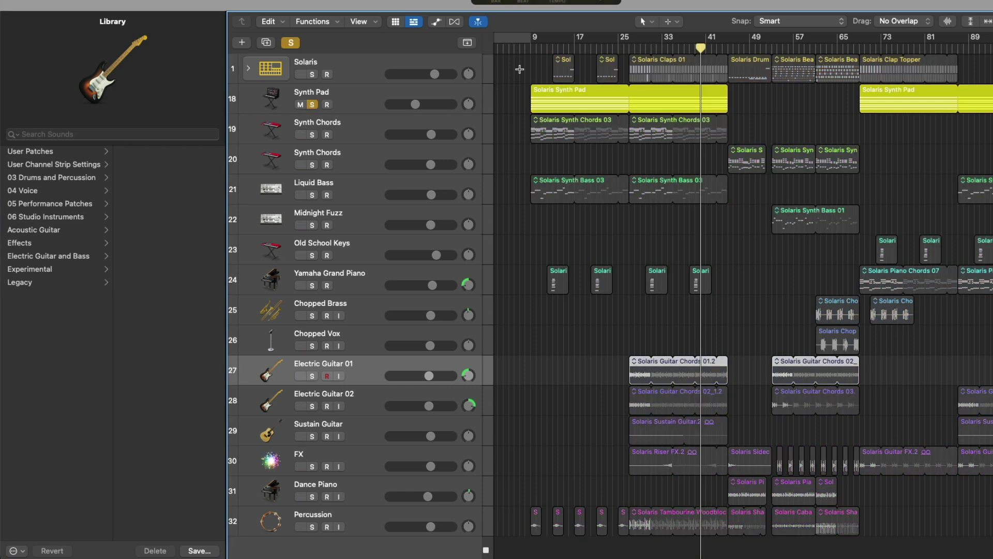
{"action": "left_click", "coordinate": [533, 49]}
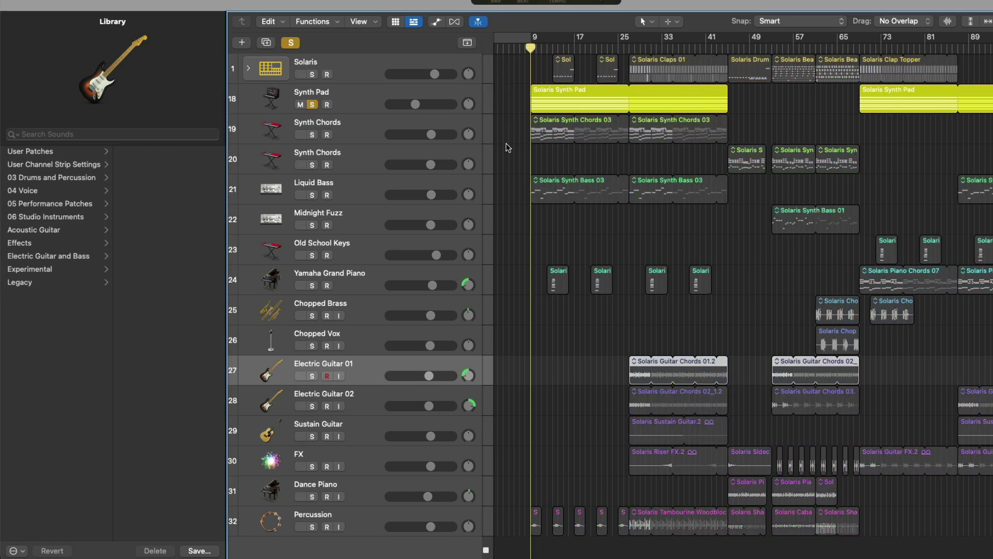
{"action": "key", "text": "space"}
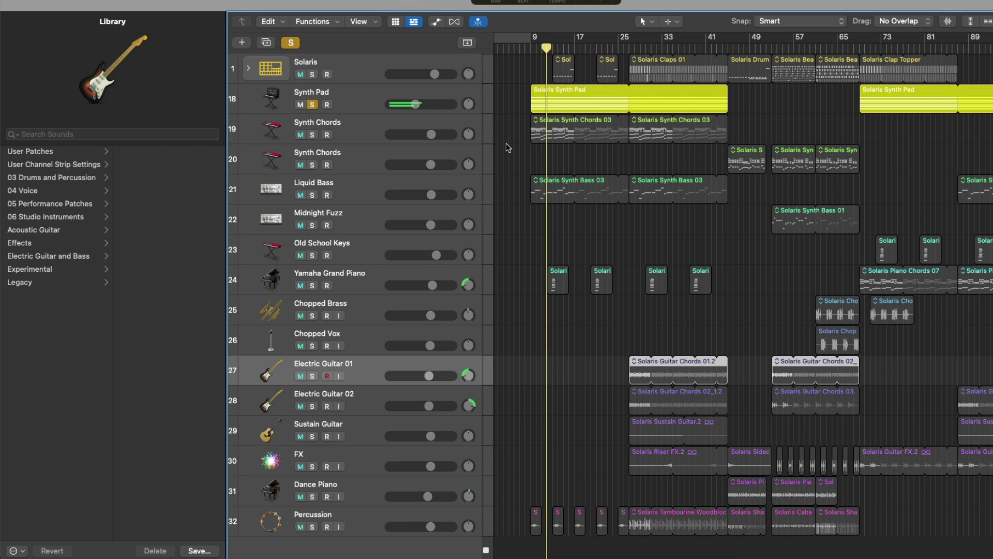
{"action": "key", "text": "space"}
- Load the Vintage Mellotron 'Strings & Flute' patch on Synth Pad and play it
{"action": "left_click", "coordinate": [370, 100]}
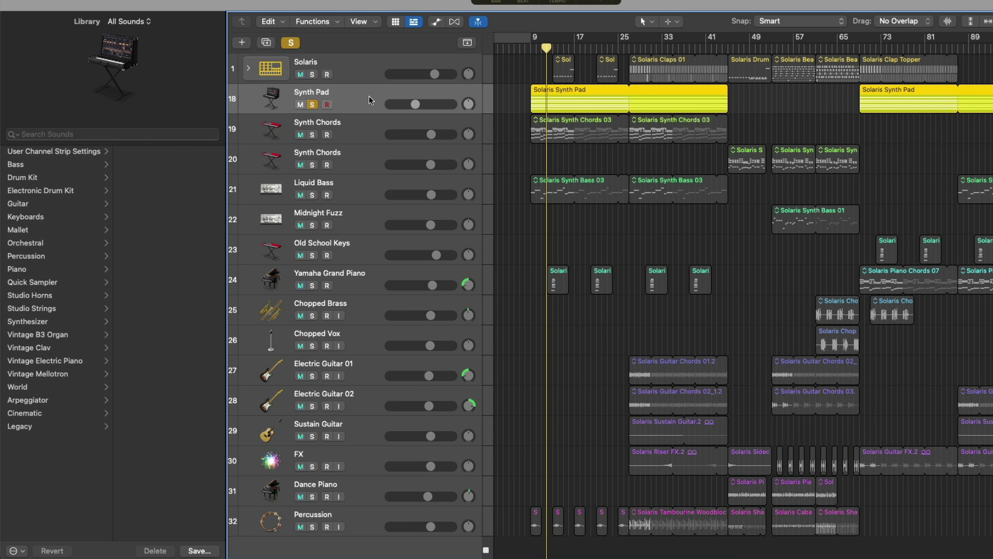
{"action": "left_click", "coordinate": [85, 374]}
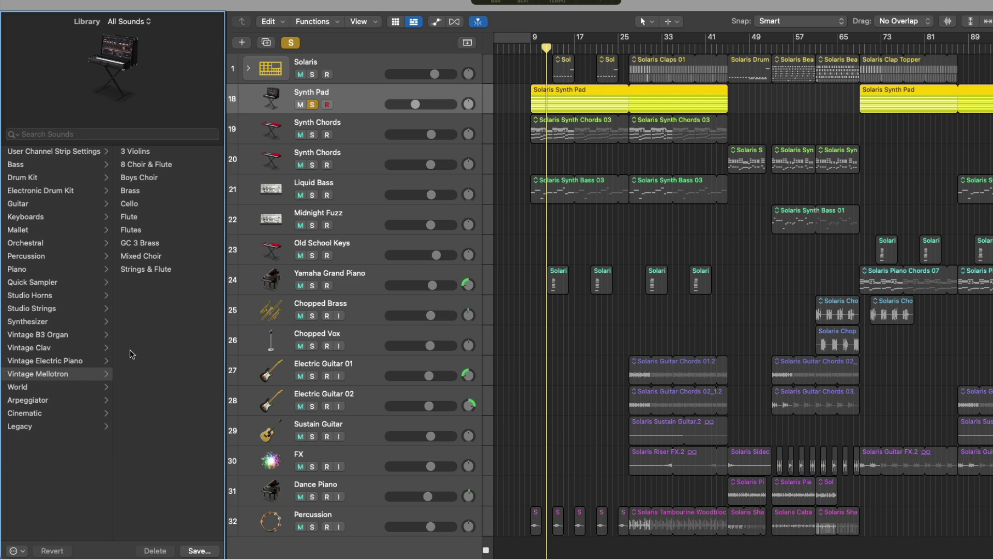
{"action": "left_click", "coordinate": [150, 273]}
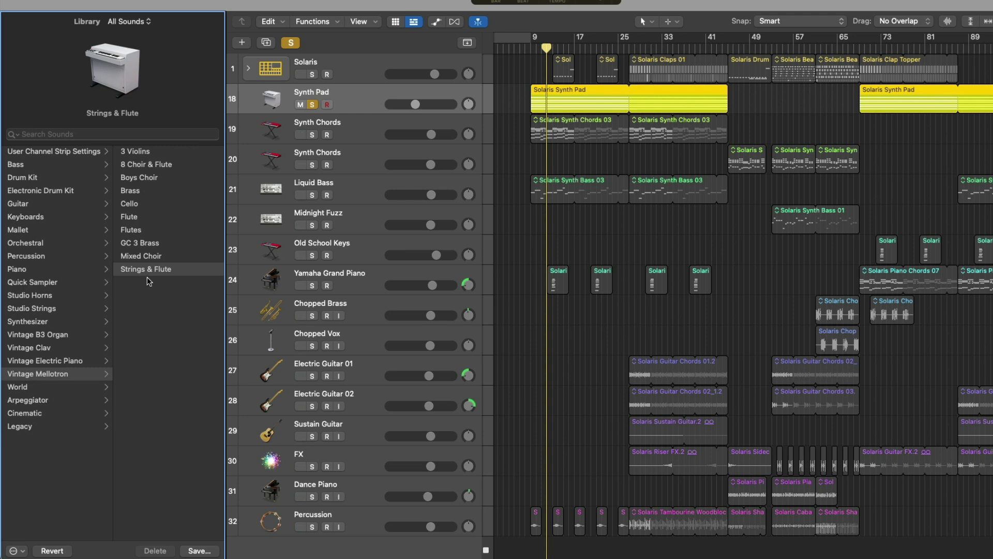
{"action": "key", "text": "space"}
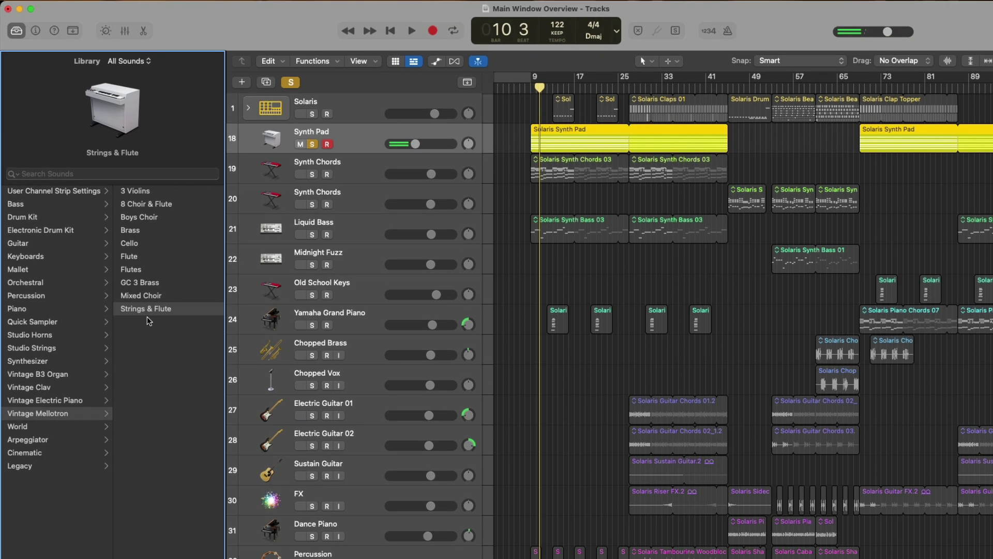
- Reopen the Inspector with its track and region sections collapsed
{"action": "left_click", "coordinate": [37, 31]}
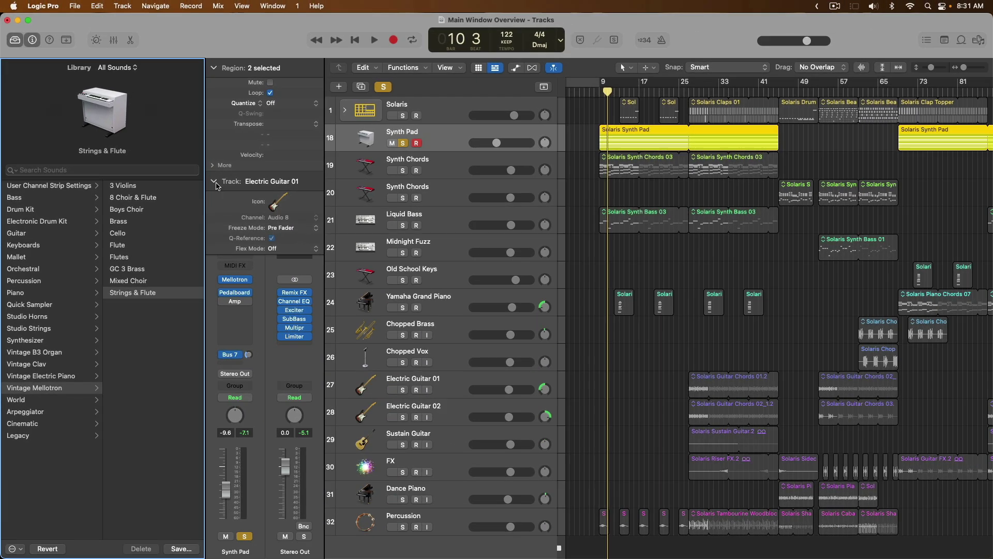
{"action": "left_click", "coordinate": [235, 186]}
{"action": "left_click", "coordinate": [213, 68]}
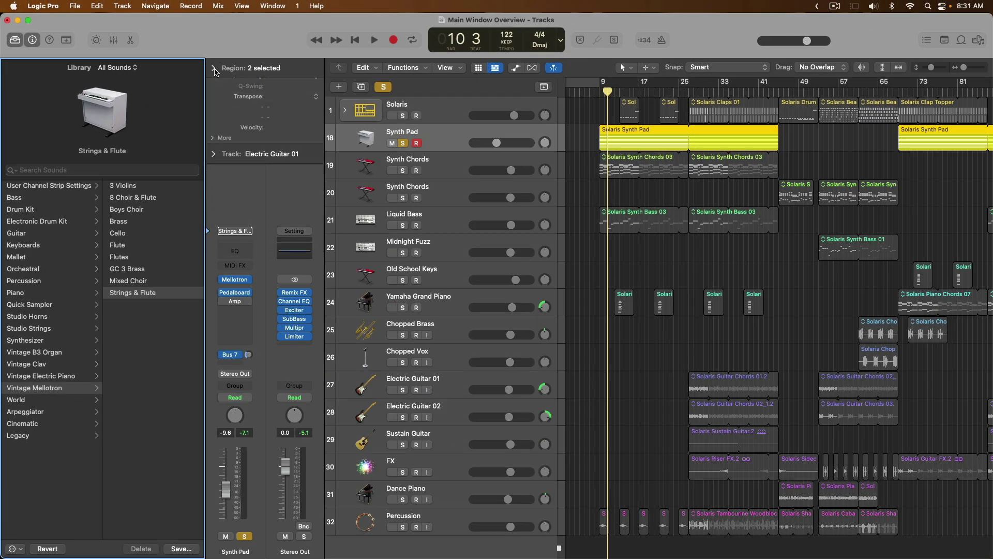
- Give Synth Pad the Studio Horns 6-Piece 'Little Brazil' patch, then solo Electric Guitar 01 at bar 27
{"action": "left_click", "coordinate": [54, 317]}
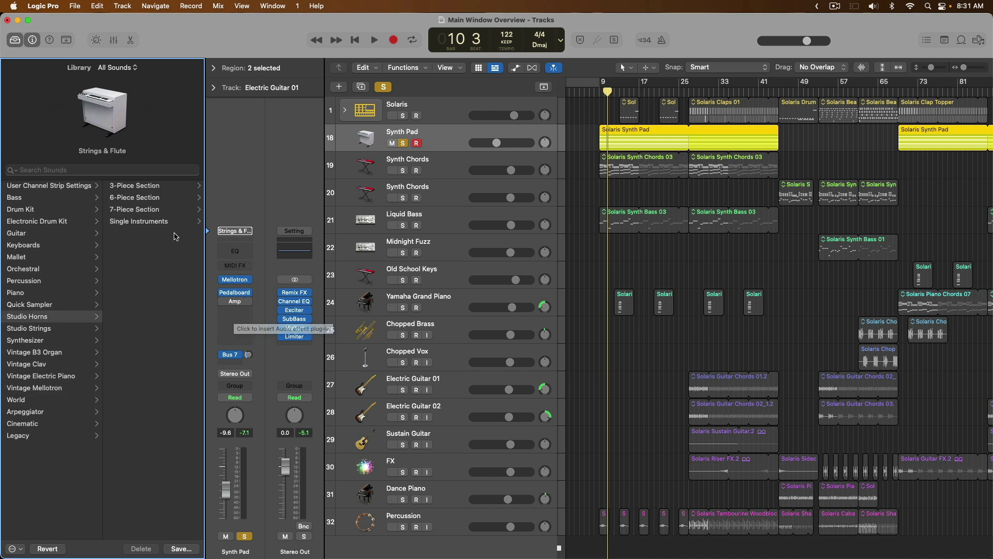
{"action": "left_click", "coordinate": [163, 199]}
{"action": "left_click", "coordinate": [162, 200]}
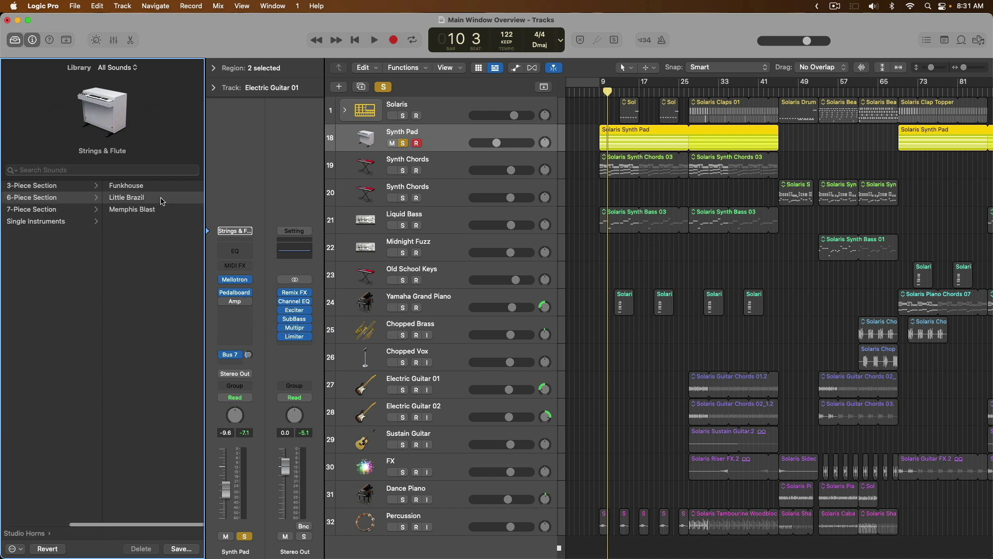
{"action": "left_click", "coordinate": [404, 390]}
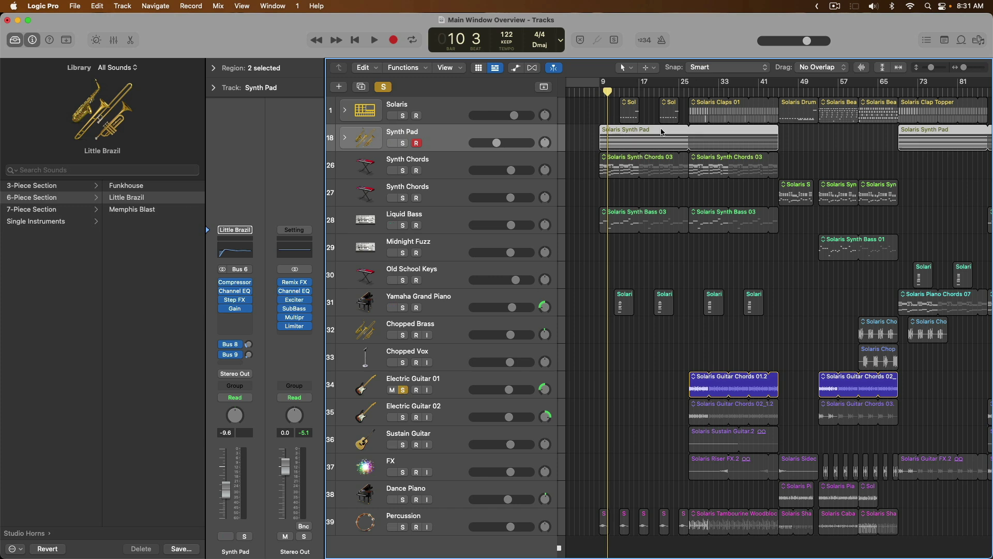
{"action": "left_click", "coordinate": [689, 92]}
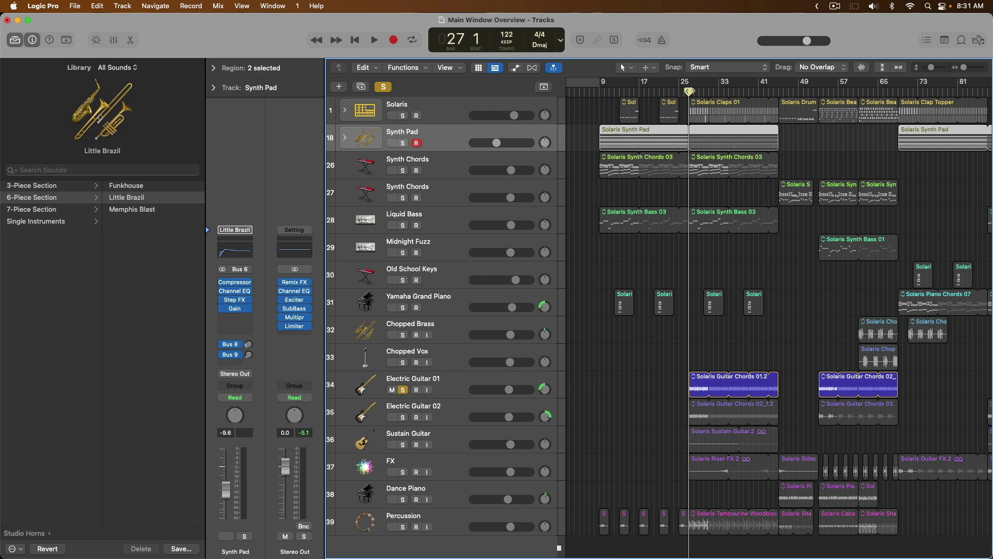
- Select Electric Guitar 01 and play it to hear its current sound
{"action": "left_click", "coordinate": [465, 382]}
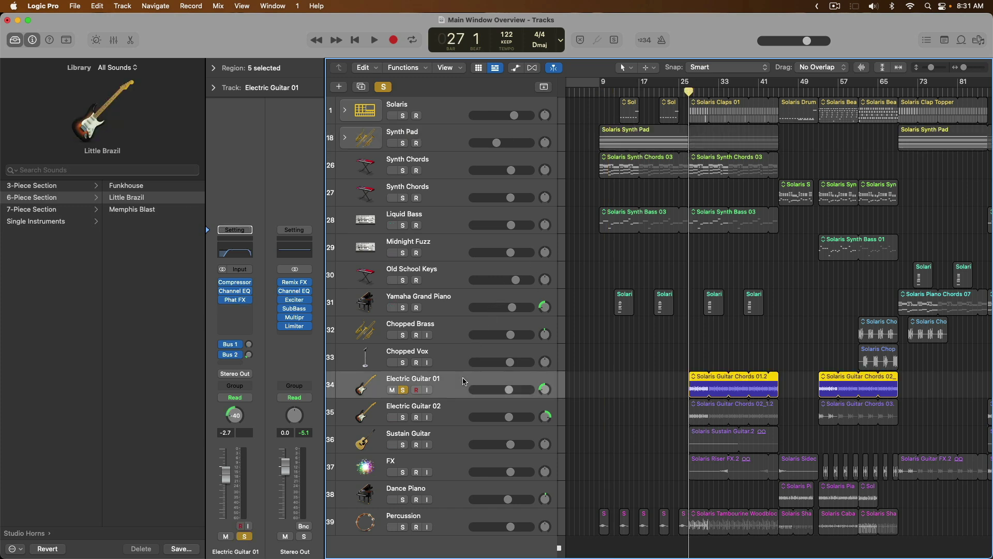
{"action": "key", "text": "space"}
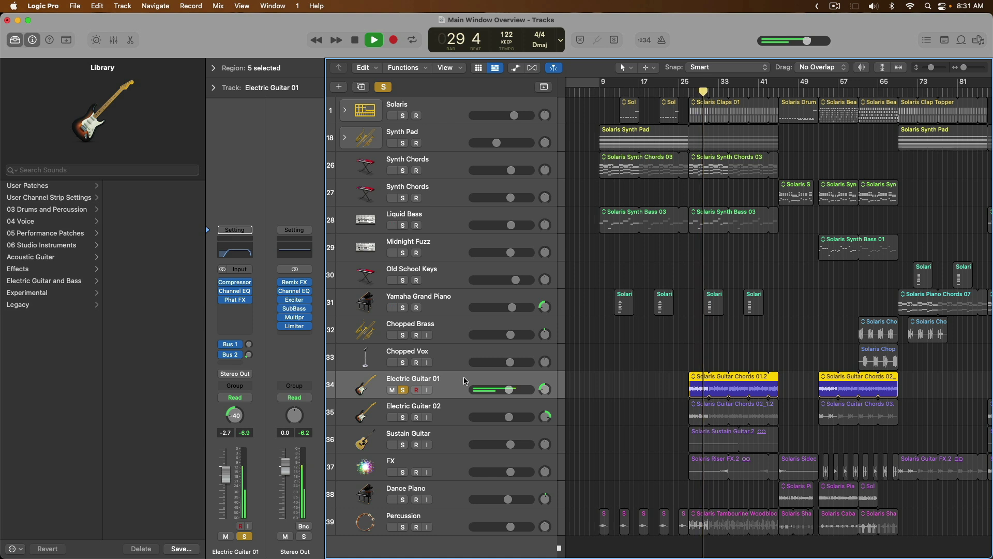
{"action": "key", "text": "space"}
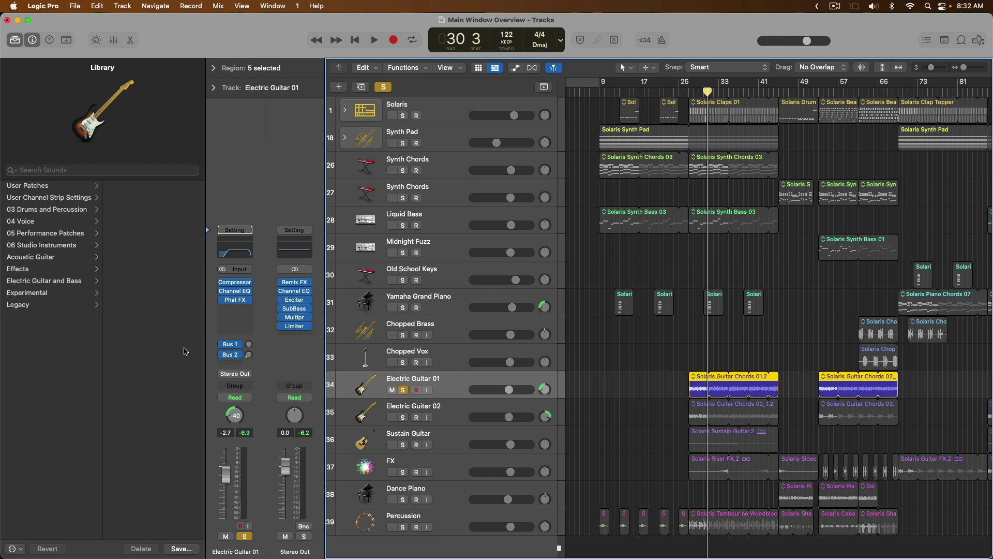
- Load the Experimental > Textures > Wet Splinters patch onto the guitar and play it
{"action": "left_click", "coordinate": [99, 294]}
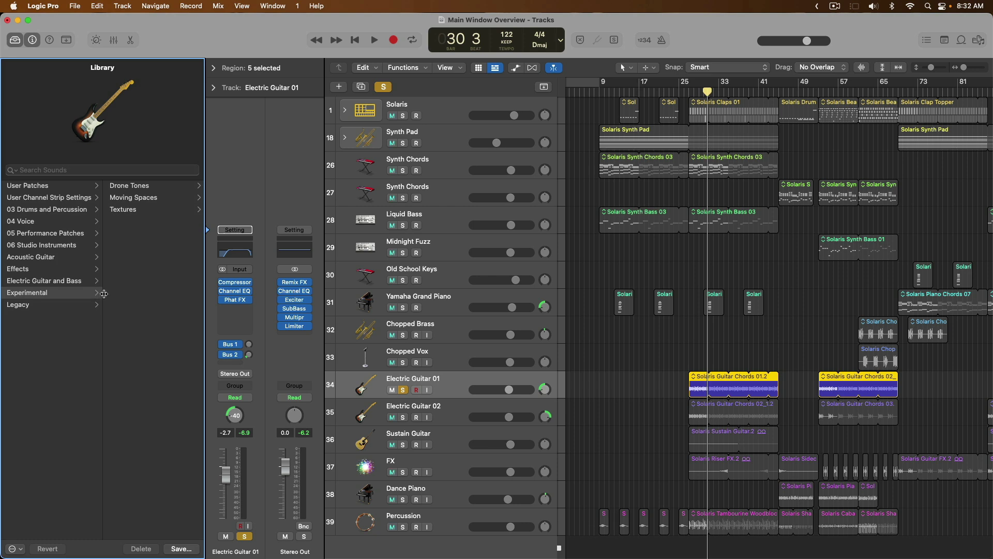
{"action": "left_click", "coordinate": [135, 210]}
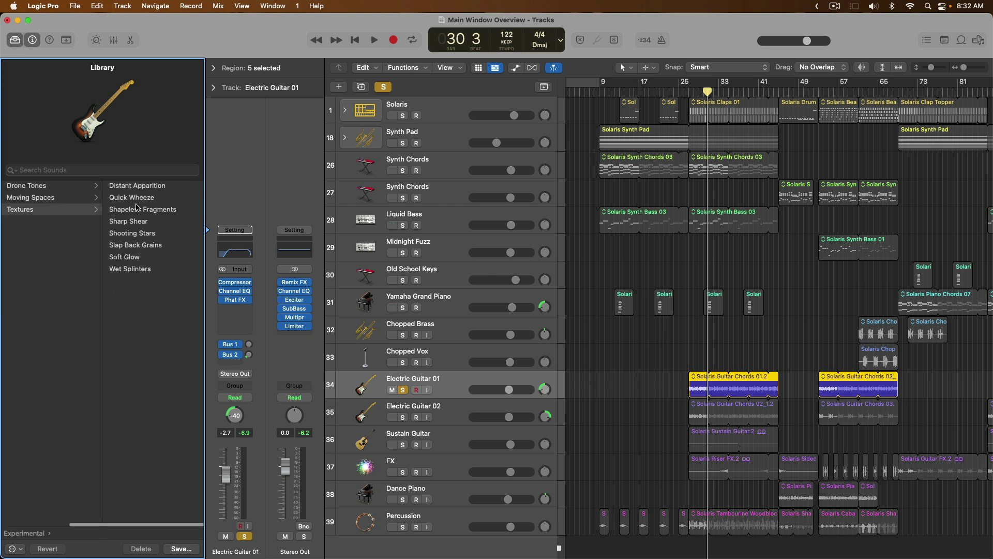
{"action": "left_click", "coordinate": [127, 269]}
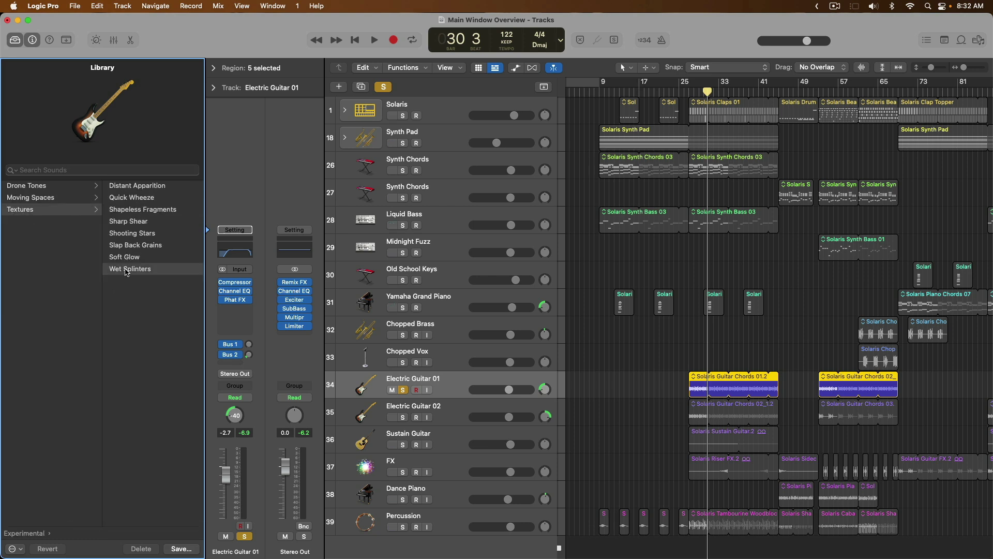
{"action": "key", "text": "space"}
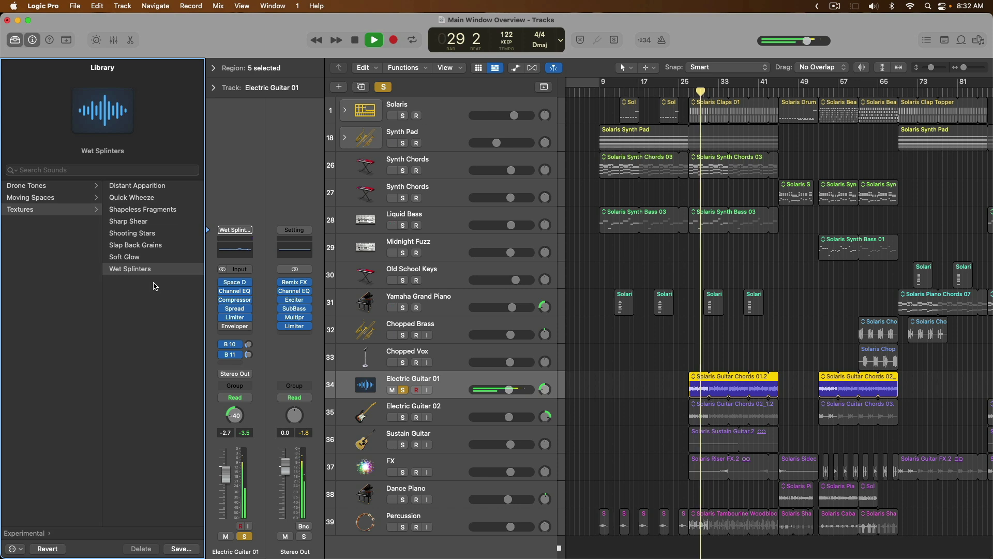
{"action": "key", "text": "space"}
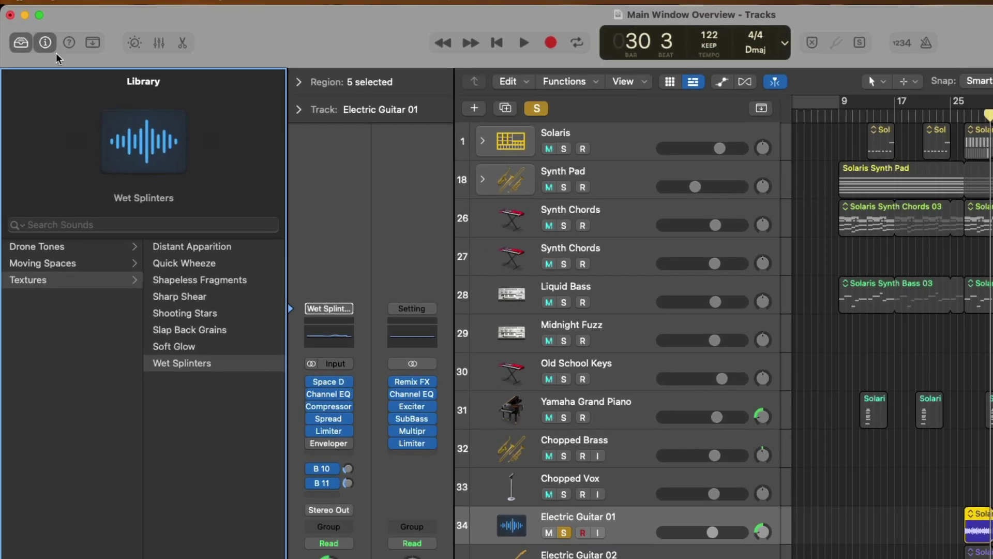
- Hide the inspector and Library, and show Smart Controls
{"action": "left_click", "coordinate": [45, 43]}
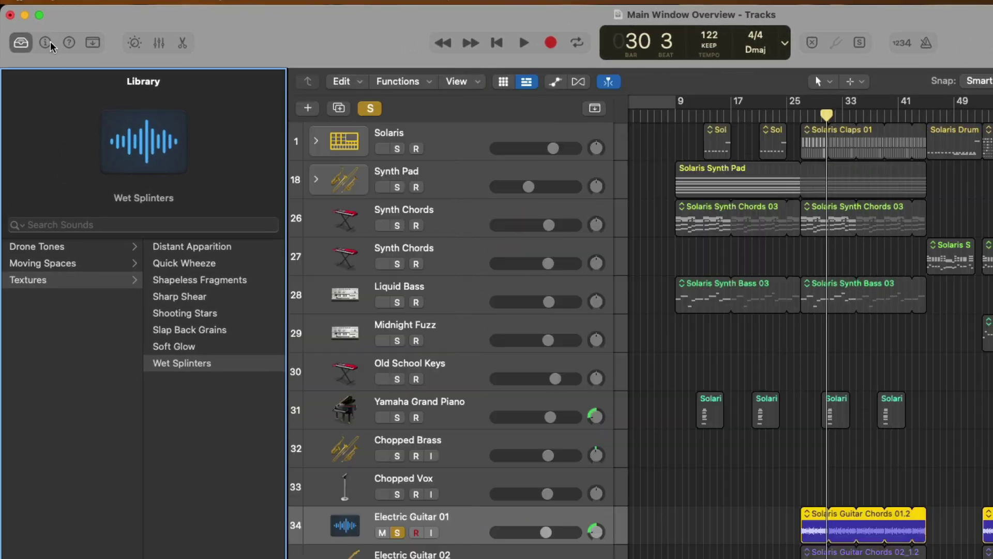
{"action": "left_click", "coordinate": [21, 43]}
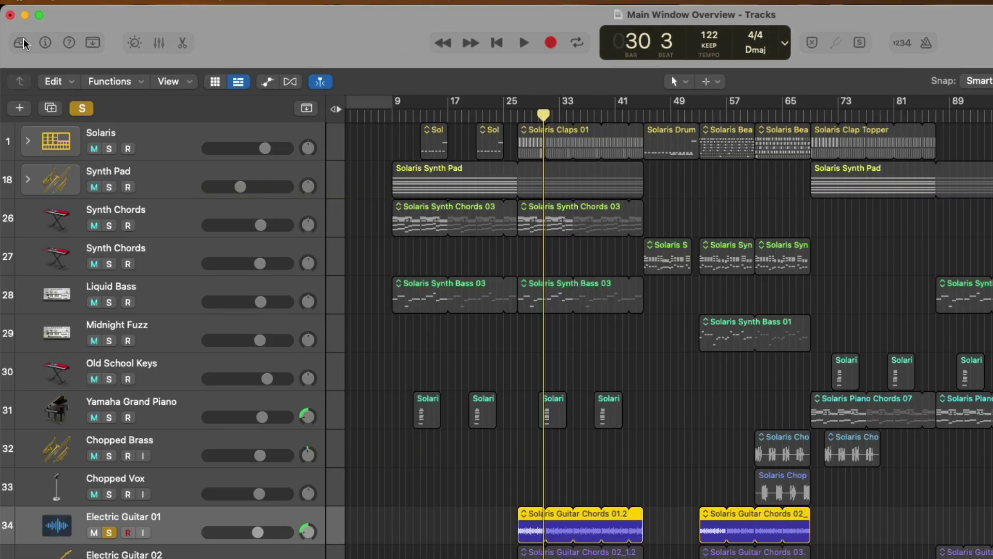
{"action": "left_click", "coordinate": [135, 43]}
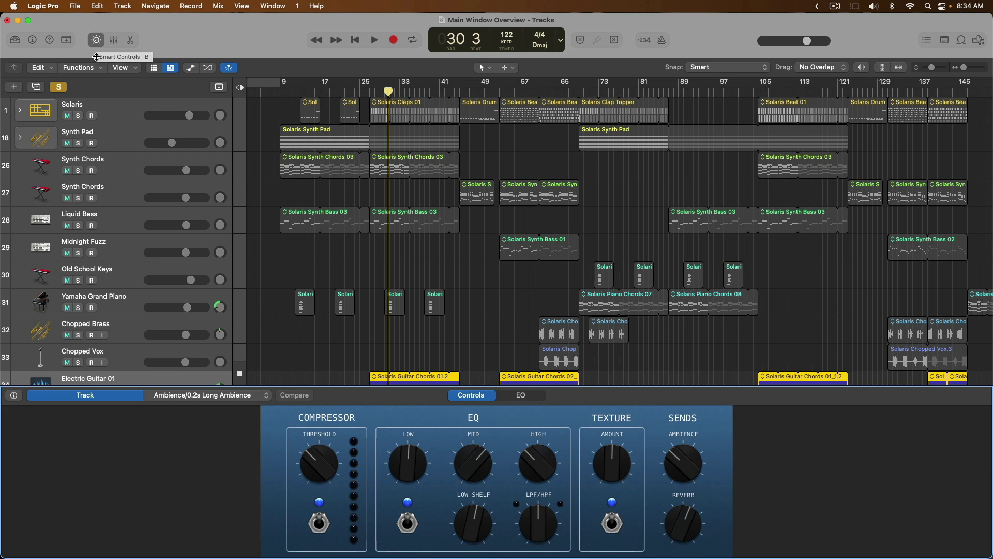
- Solo and select Synth Chords, then play it from bar 9
{"action": "left_click", "coordinate": [77, 170]}
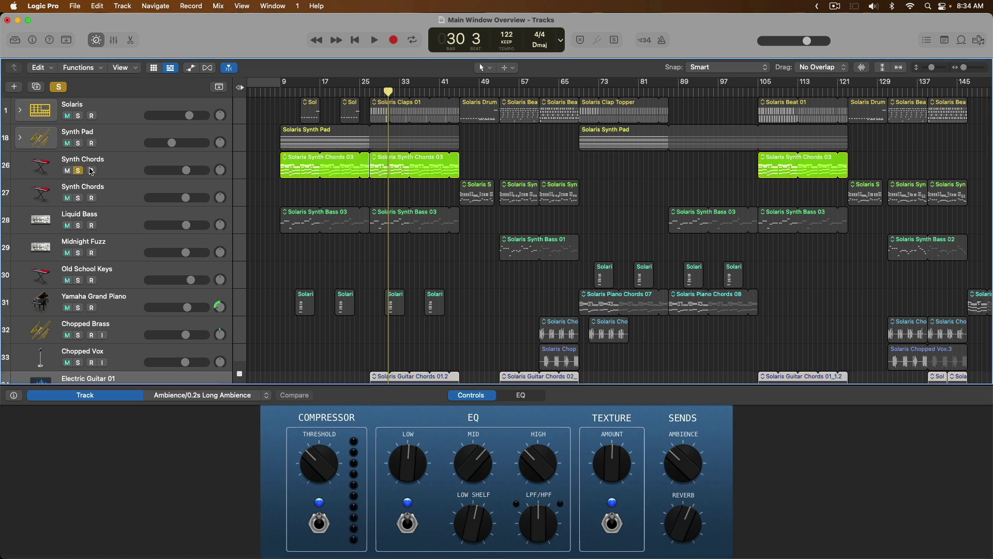
{"action": "left_click", "coordinate": [119, 168]}
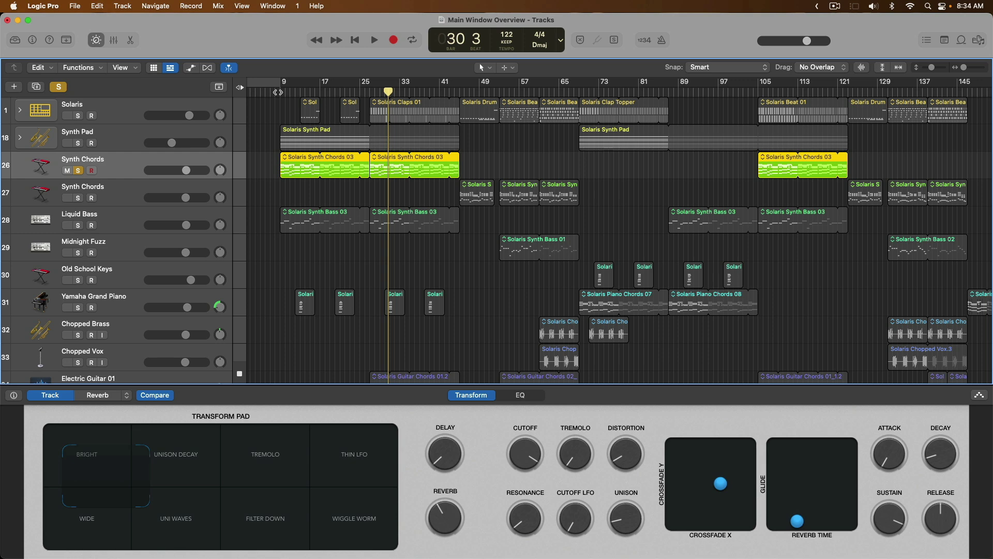
{"action": "left_click", "coordinate": [278, 93]}
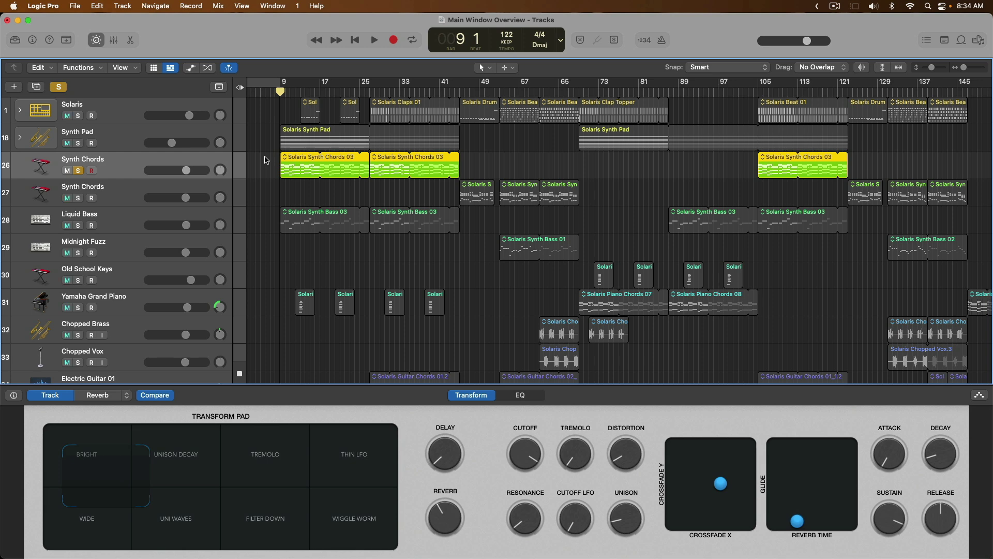
{"action": "key", "text": "space"}
- Tweak the Transform pad, reverb, cutoff and 31% attack, then view Grand Piano and Chopped Brass controls
{"action": "left_click_drag", "start_coordinate": [80, 457], "coordinate": [253, 505]}
{"action": "left_click_drag", "start_coordinate": [445, 517], "coordinate": [453, 439]}
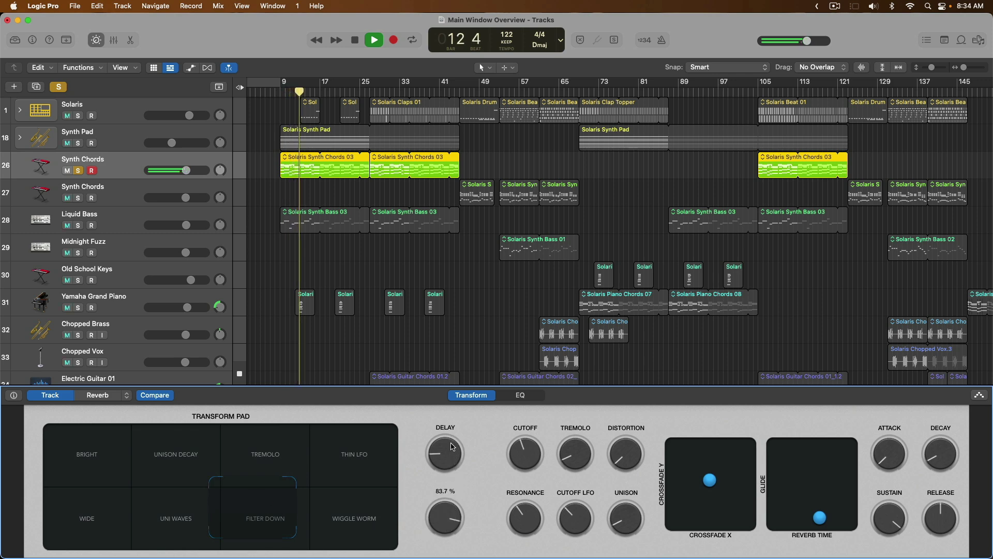
{"action": "left_click", "coordinate": [523, 456]}
{"action": "left_click_drag", "start_coordinate": [522, 456], "coordinate": [520, 481]}
{"action": "left_click_drag", "start_coordinate": [445, 517], "coordinate": [433, 558]}
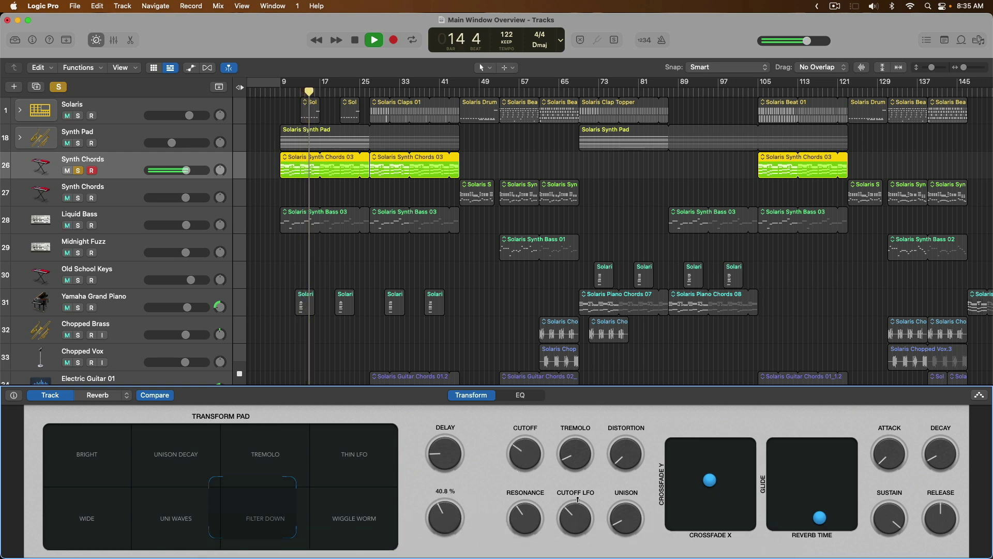
{"action": "mouse_move", "coordinate": [886, 455]}
{"action": "left_mouse_down"}
{"action": "mouse_move", "coordinate": [884, 403]}
{"action": "mouse_move", "coordinate": [880, 471]}
{"action": "left_mouse_up"}
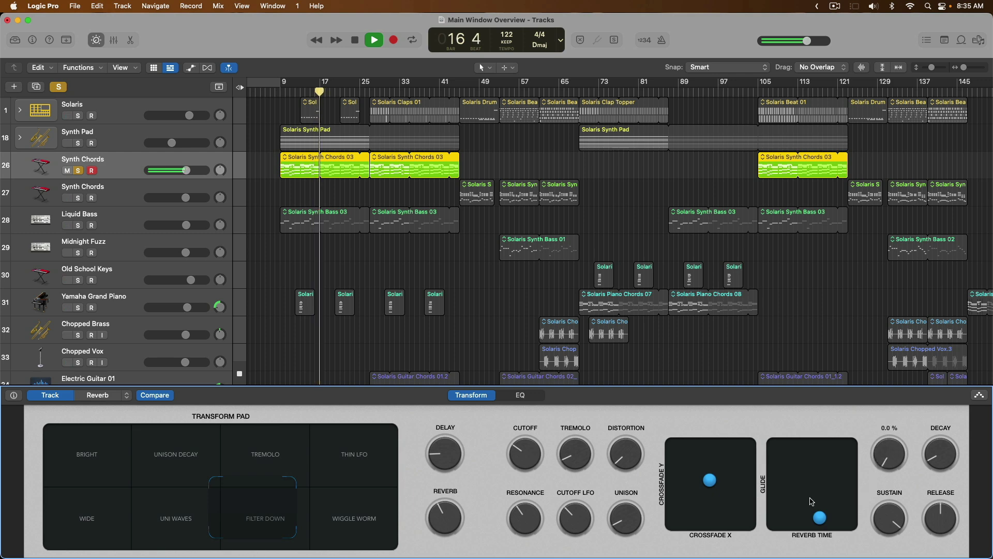
{"action": "key", "text": "space"}
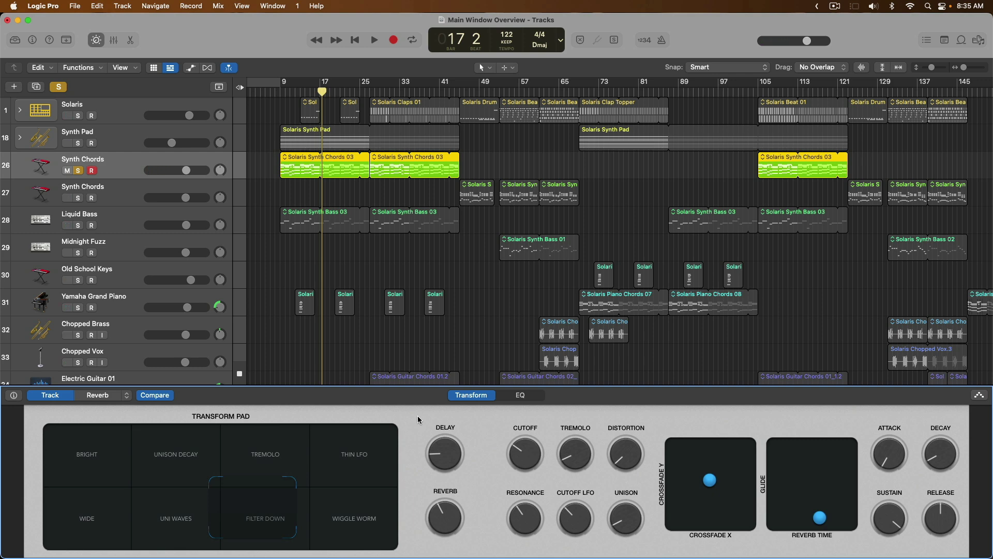
{"action": "left_click", "coordinate": [211, 301]}
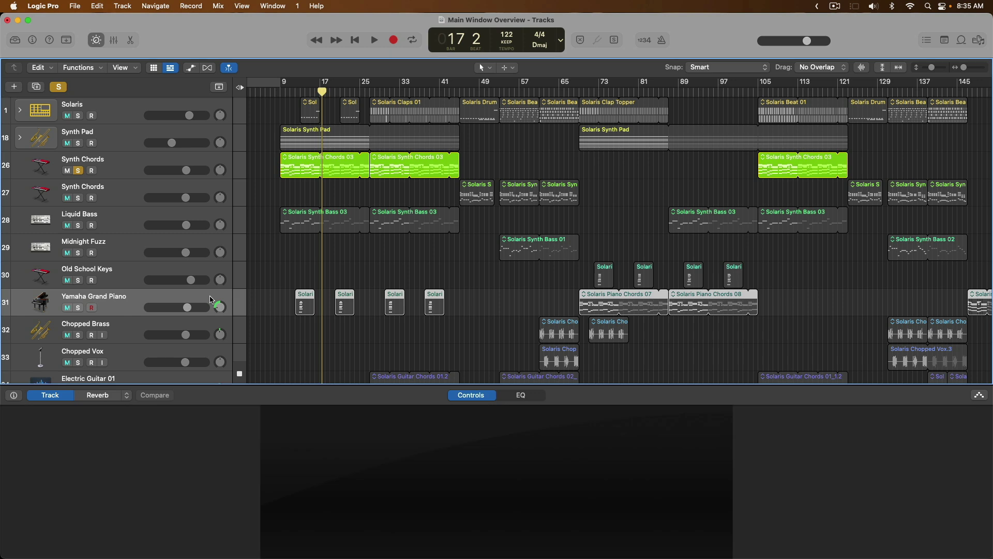
{"action": "left_click", "coordinate": [200, 327]}
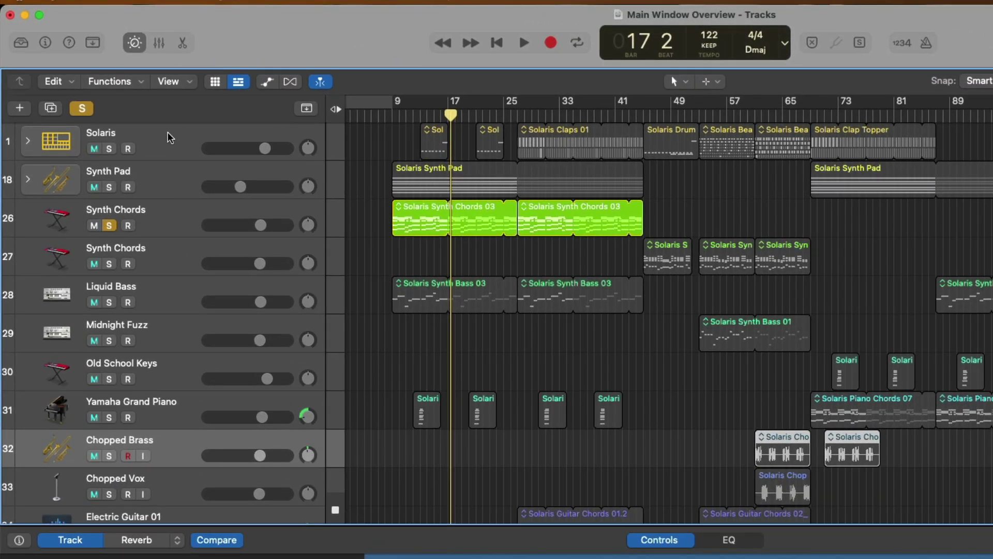
- Open the Mixer, unsolo Synth Chords, and show a widened inspector above a larger tracks area
{"action": "left_click", "coordinate": [159, 44]}
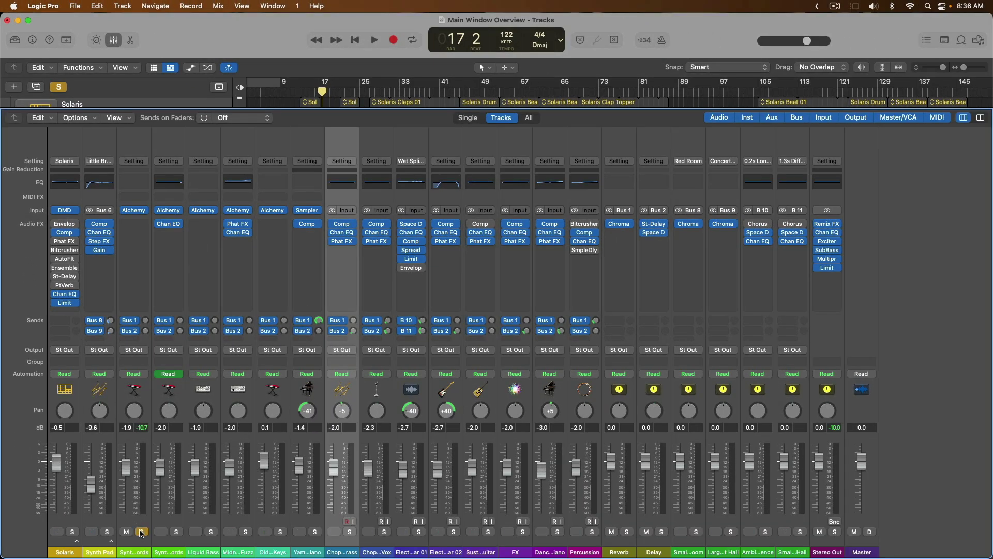
{"action": "left_click", "coordinate": [141, 531]}
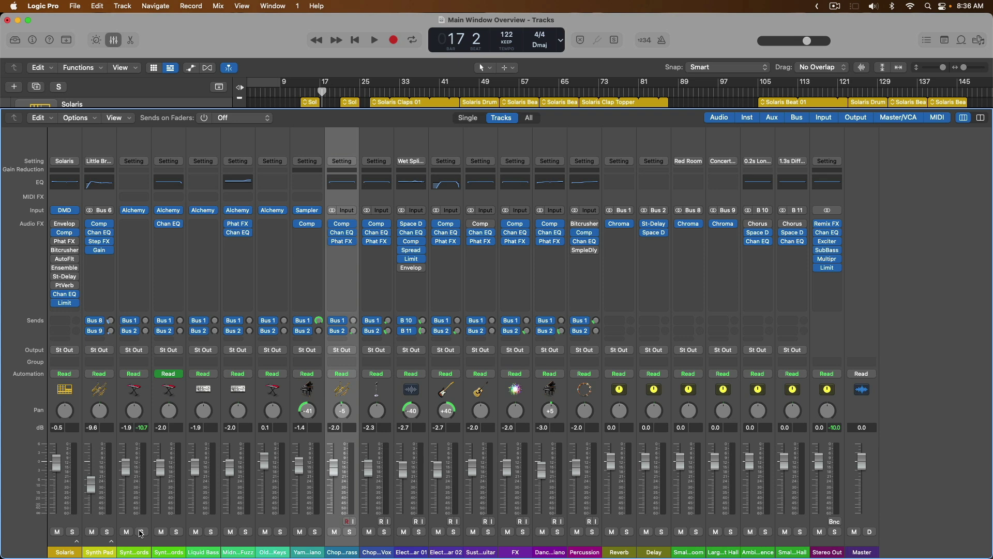
{"action": "left_click", "coordinate": [36, 43]}
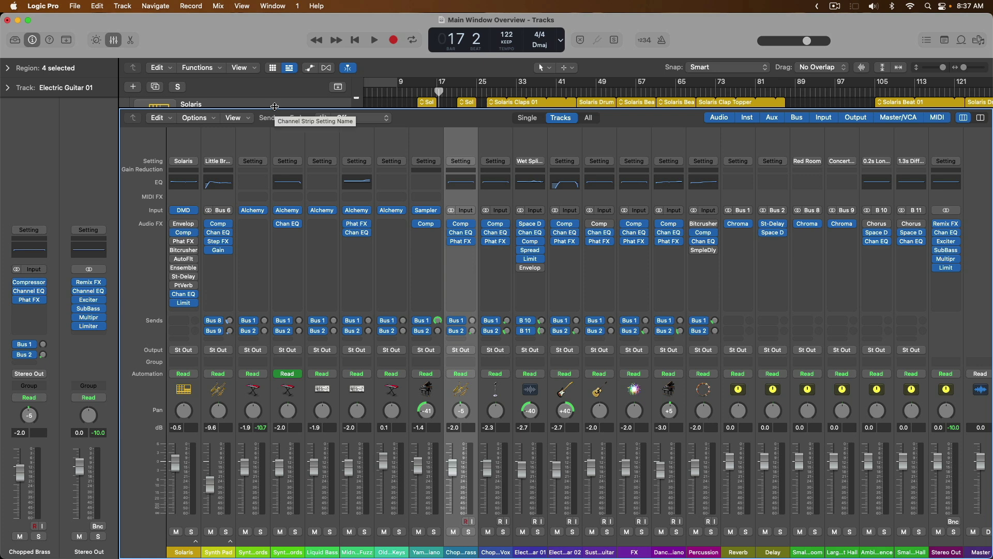
{"action": "left_click_drag", "start_coordinate": [274, 106], "coordinate": [272, 200]}
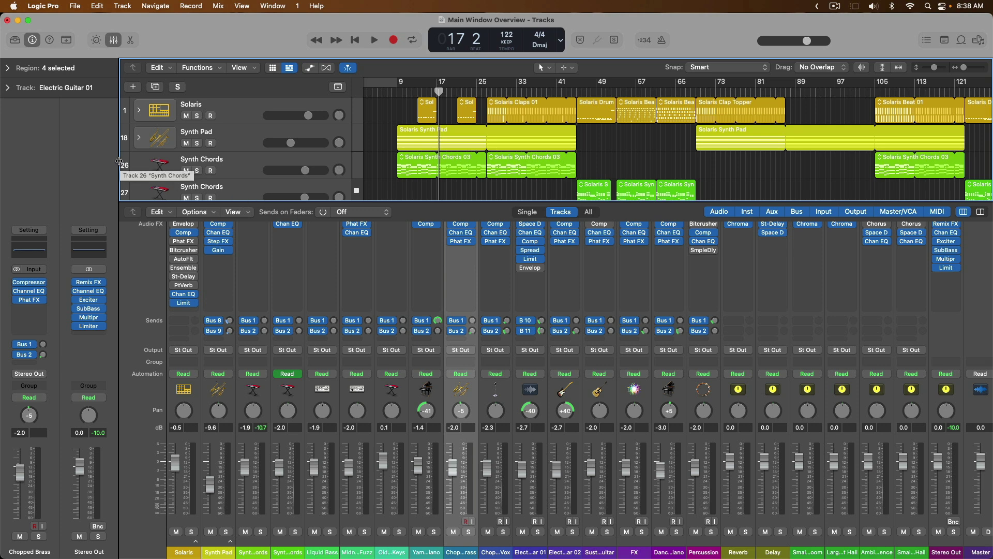
{"action": "left_click_drag", "start_coordinate": [119, 162], "coordinate": [95, 161]}
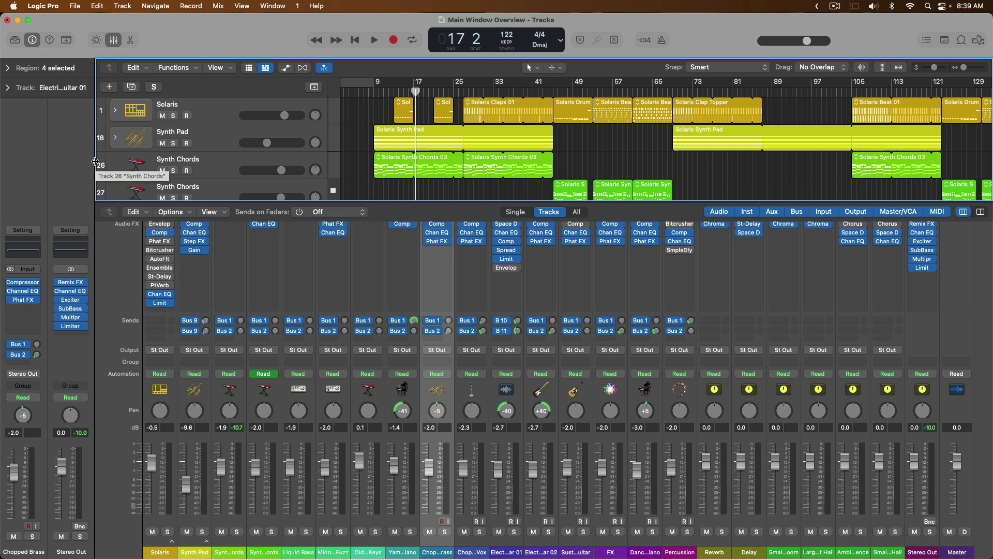
- Select the Synth Pad, Small Room and Sustain Guitar channels in turn
{"action": "left_click", "coordinate": [190, 139]}
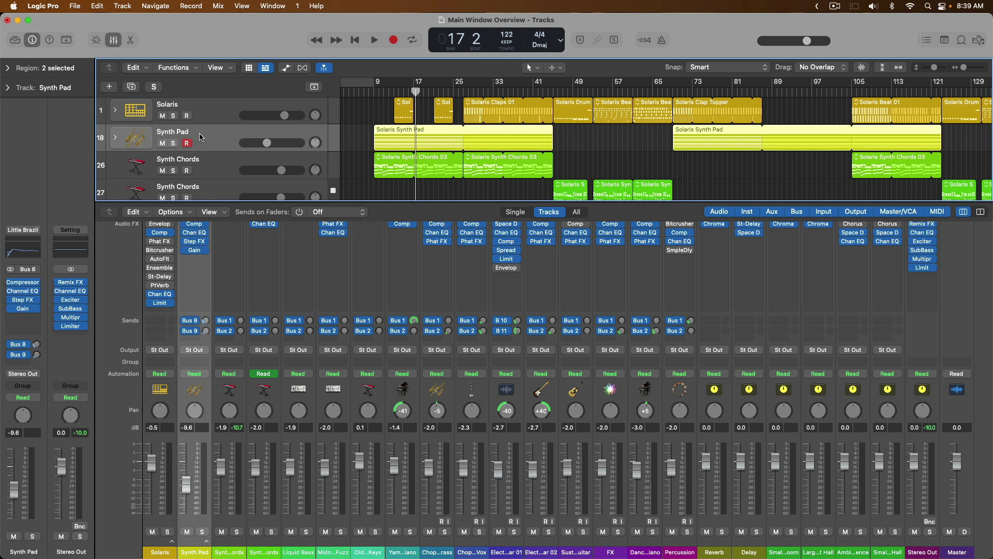
{"action": "left_click", "coordinate": [776, 523]}
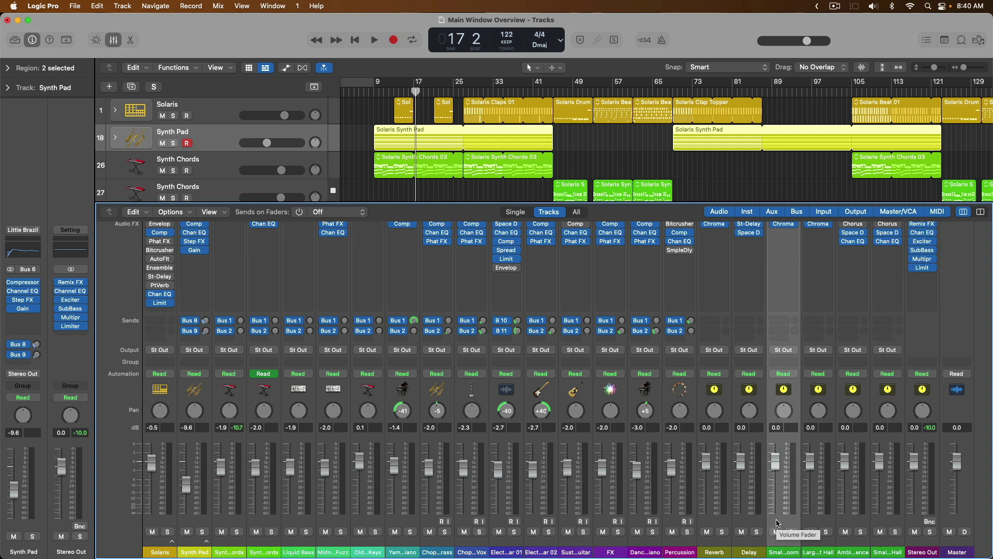
{"action": "left_click", "coordinate": [582, 545]}
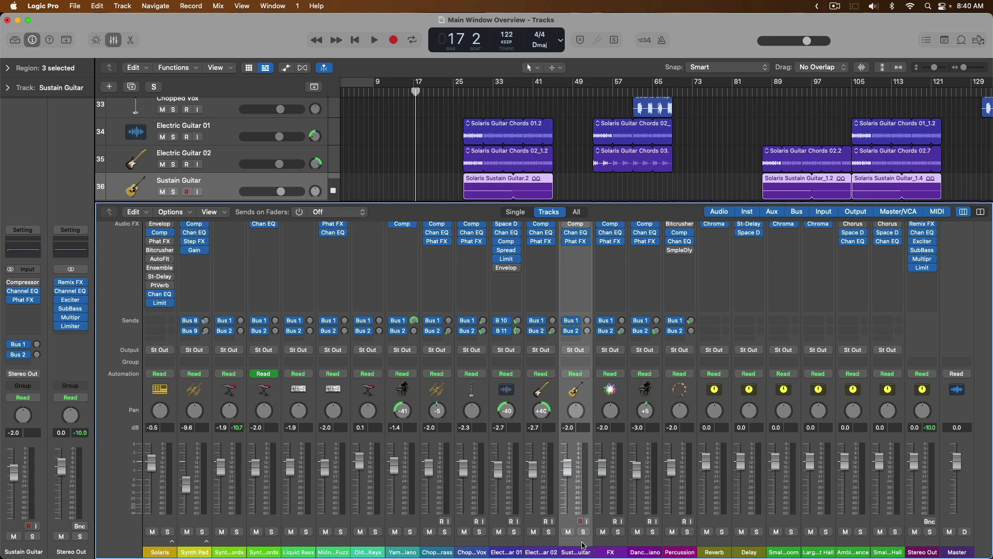
- Close the Mixer and show Synth Chords in an enlarged Piano Roll
{"action": "left_click", "coordinate": [115, 39]}
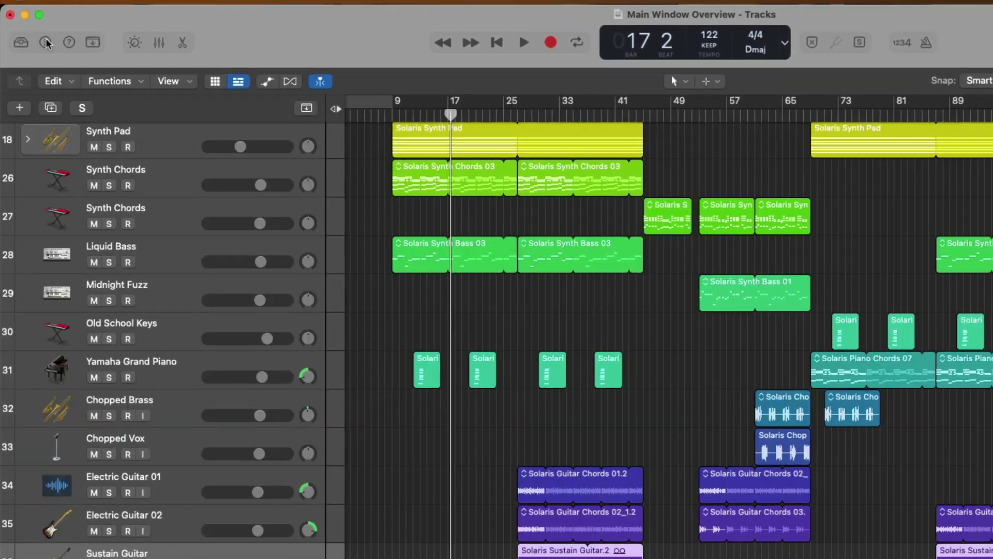
{"action": "left_click", "coordinate": [183, 43]}
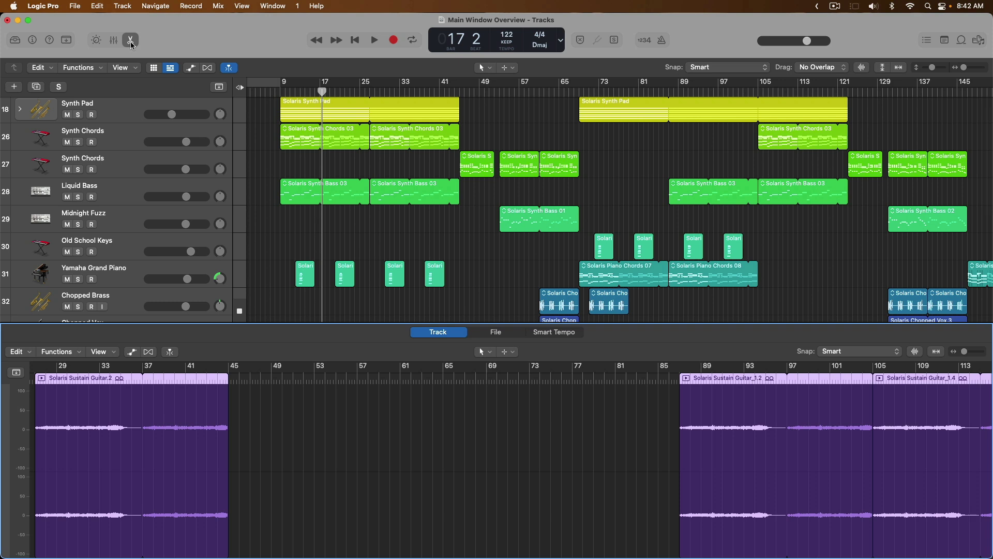
{"action": "left_click", "coordinate": [132, 136]}
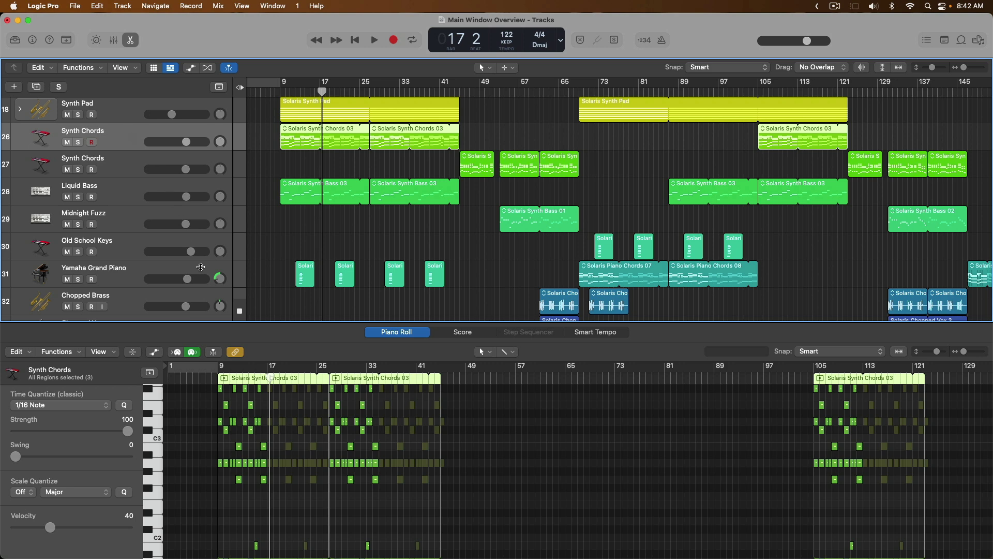
{"action": "left_click_drag", "start_coordinate": [213, 321], "coordinate": [235, 203]}
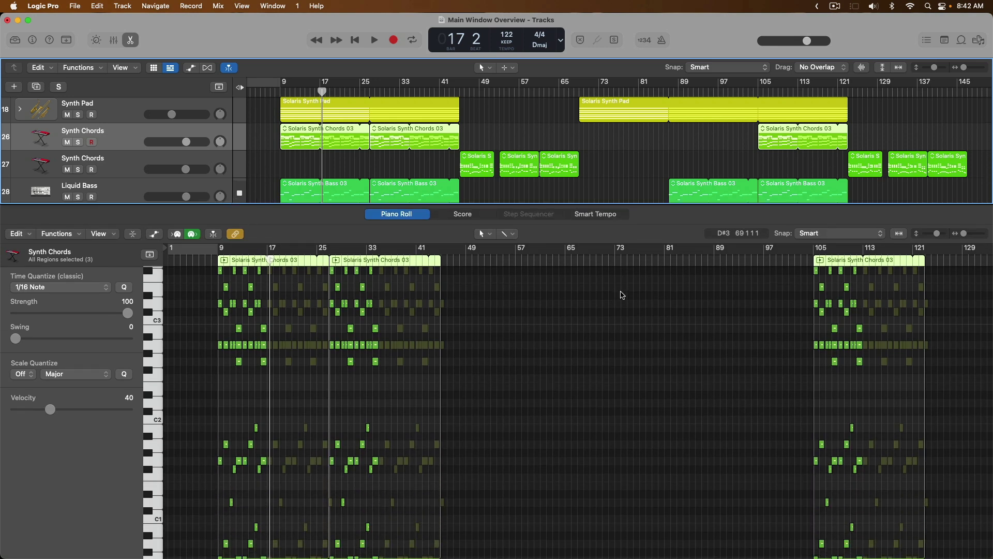
- Zoom the Piano Roll, play the Synth Chords region, and select the chord notes near bar 10
{"action": "left_click_drag", "start_coordinate": [937, 233], "coordinate": [975, 232]}
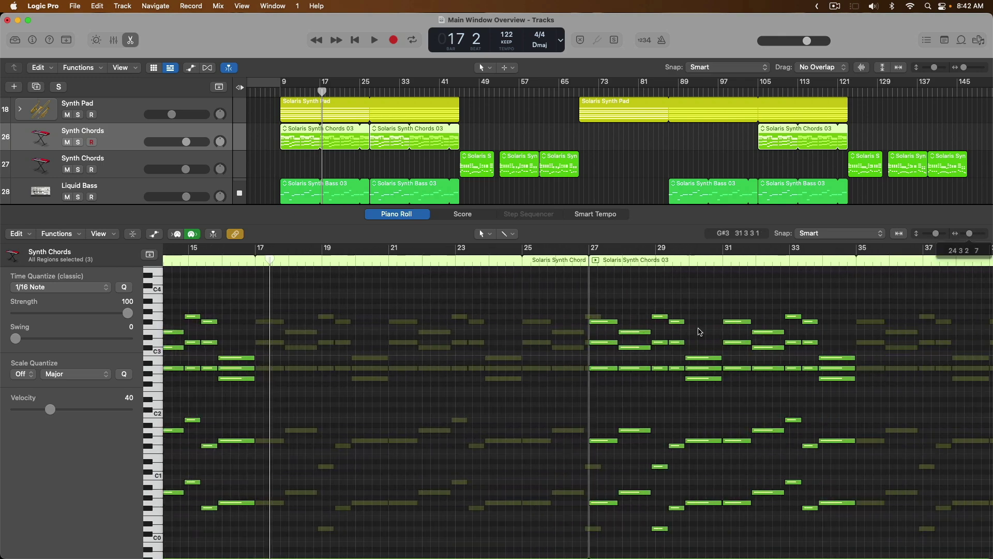
{"action": "scroll", "coordinate": [611, 355], "scroll_direction": "left", "scroll_amount": 5}
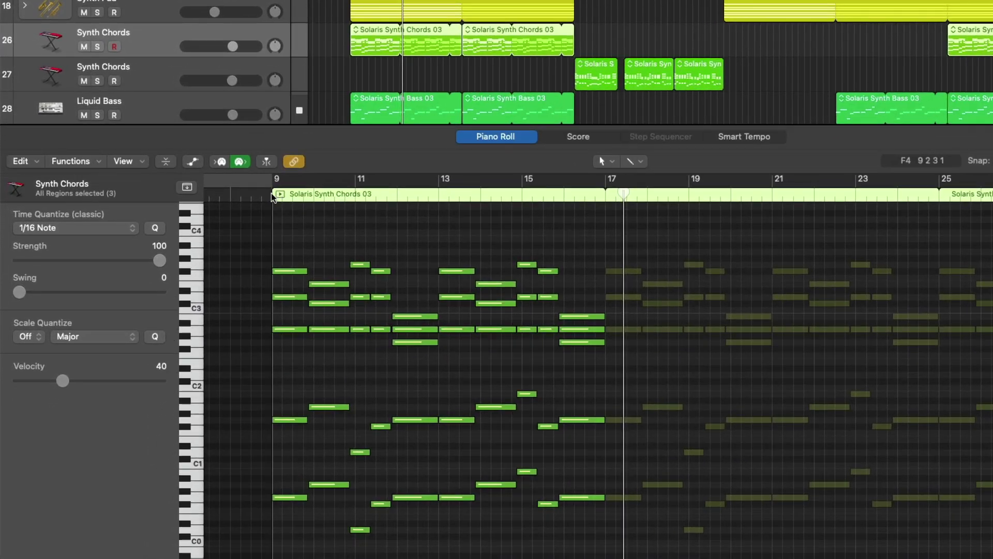
{"action": "left_click", "coordinate": [271, 193]}
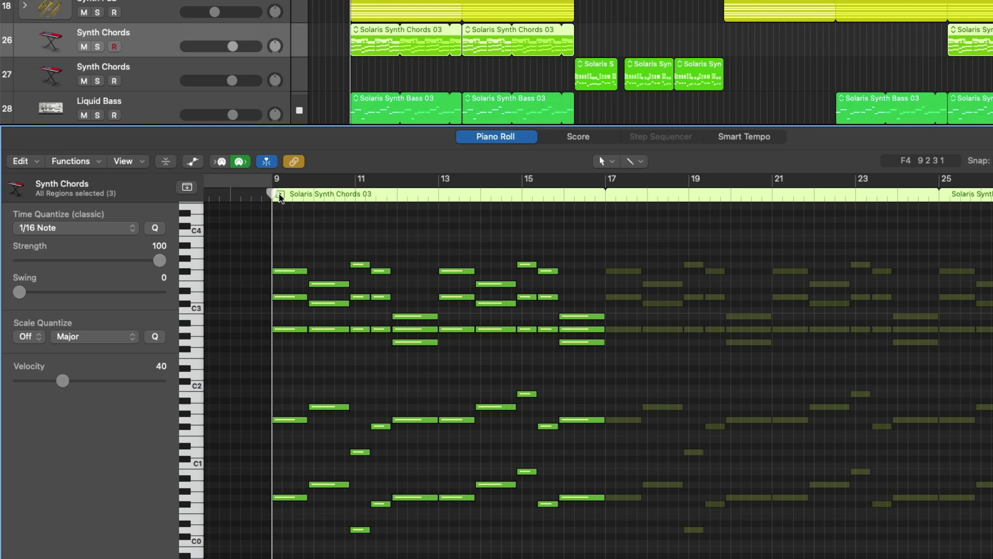
{"action": "left_click", "coordinate": [278, 193]}
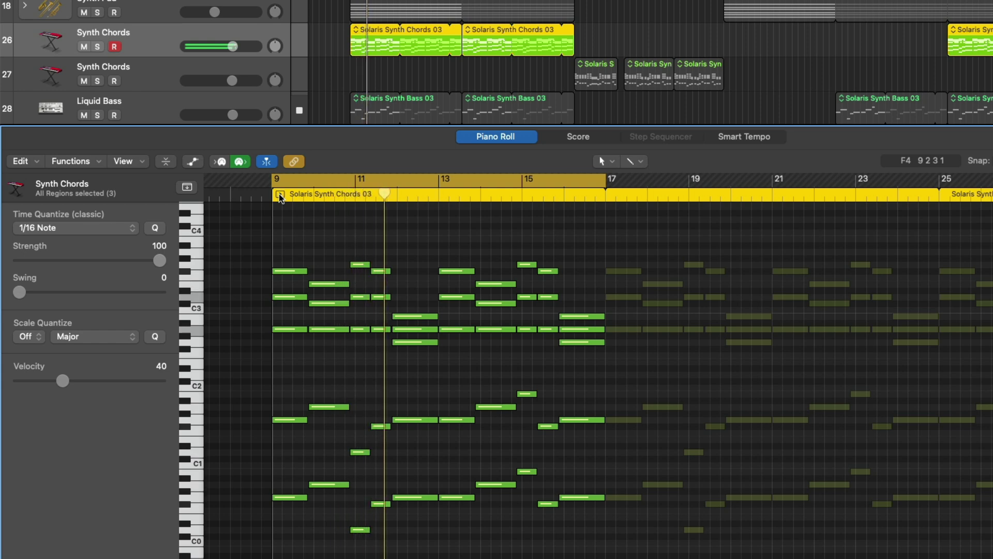
{"action": "left_click", "coordinate": [278, 193]}
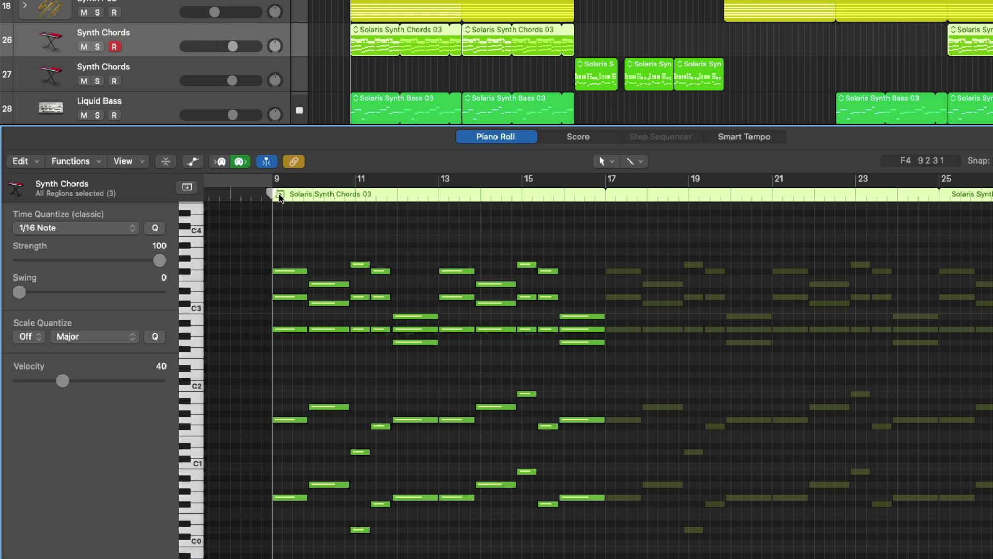
{"action": "left_click_drag", "start_coordinate": [316, 247], "coordinate": [326, 333]}
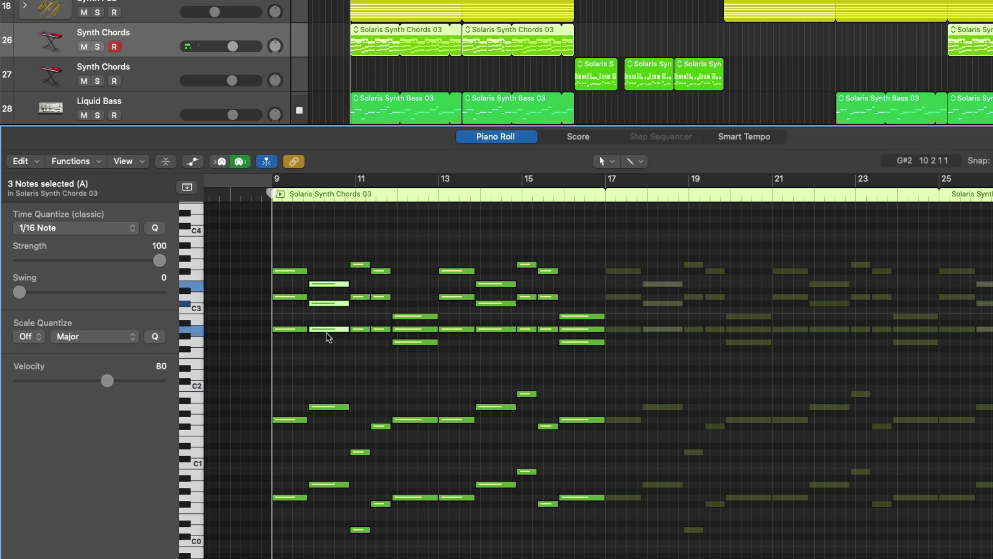
- Delete the bar-10 chord notes and lengthen the three bar-9 notes to fill the gap
{"action": "key", "text": "Delete"}
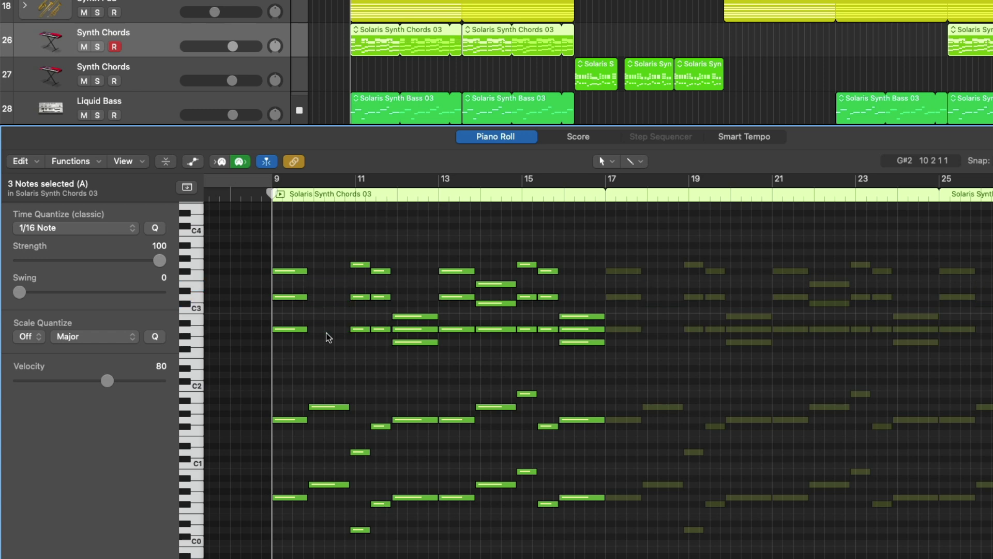
{"action": "left_click_drag", "start_coordinate": [321, 341], "coordinate": [341, 268]}
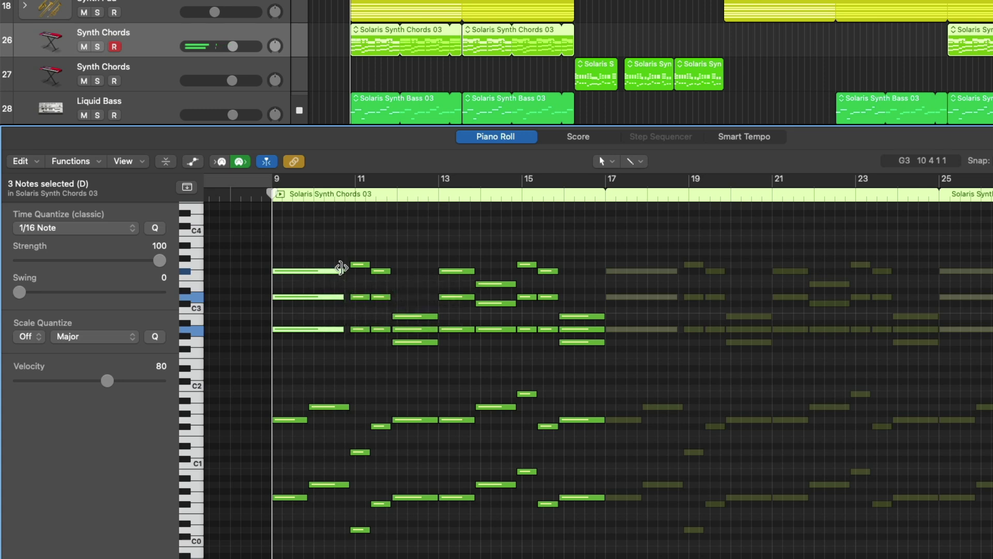
{"action": "mouse_move", "coordinate": [341, 268]}
{"action": "scroll", "coordinate": [326, 233], "scroll_direction": "left", "scroll_amount": 2}
{"action": "scroll", "coordinate": [304, 199], "scroll_direction": "up", "scroll_amount": 1}
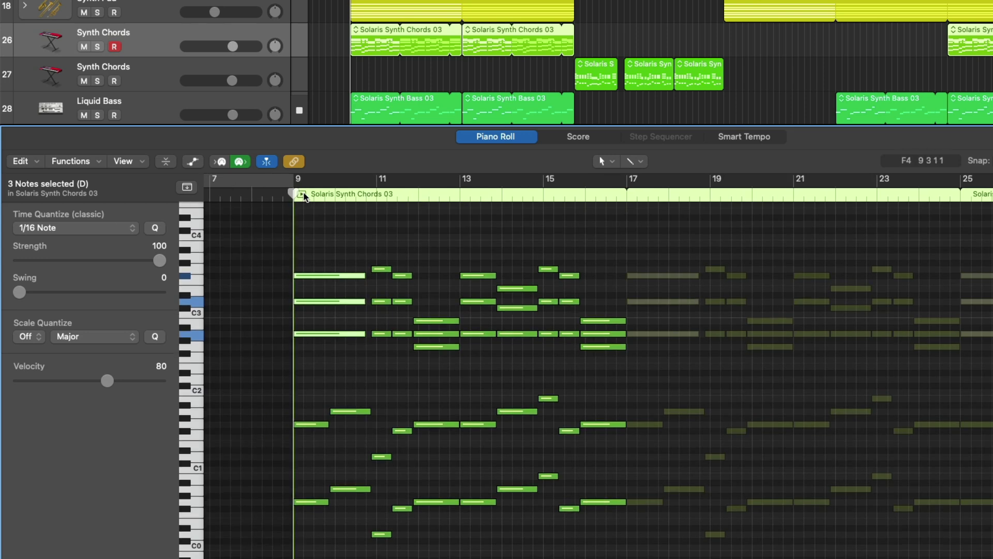
- Play the edited chords from bar 9 and stop
{"action": "left_click", "coordinate": [304, 196]}
{"action": "key", "text": "space"}
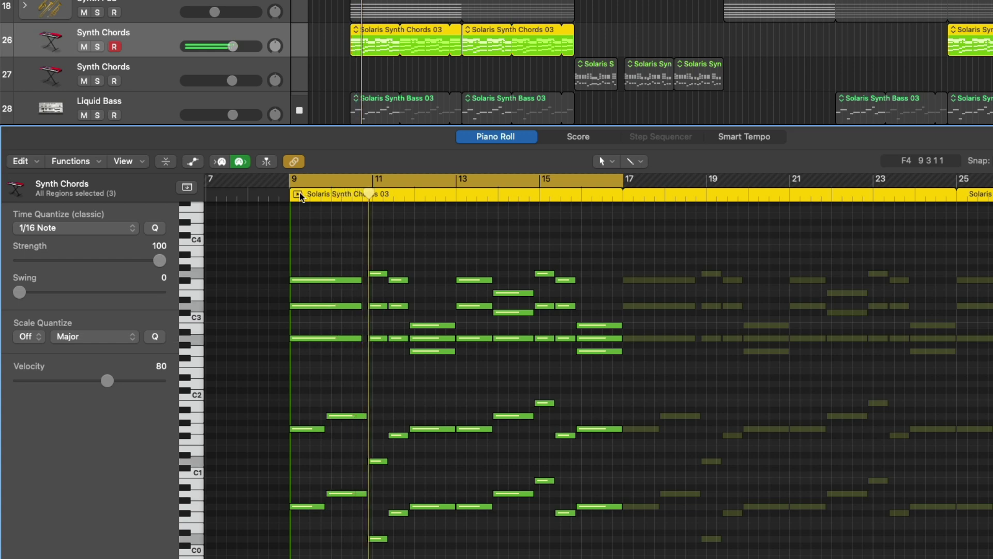
{"action": "key", "text": "space"}
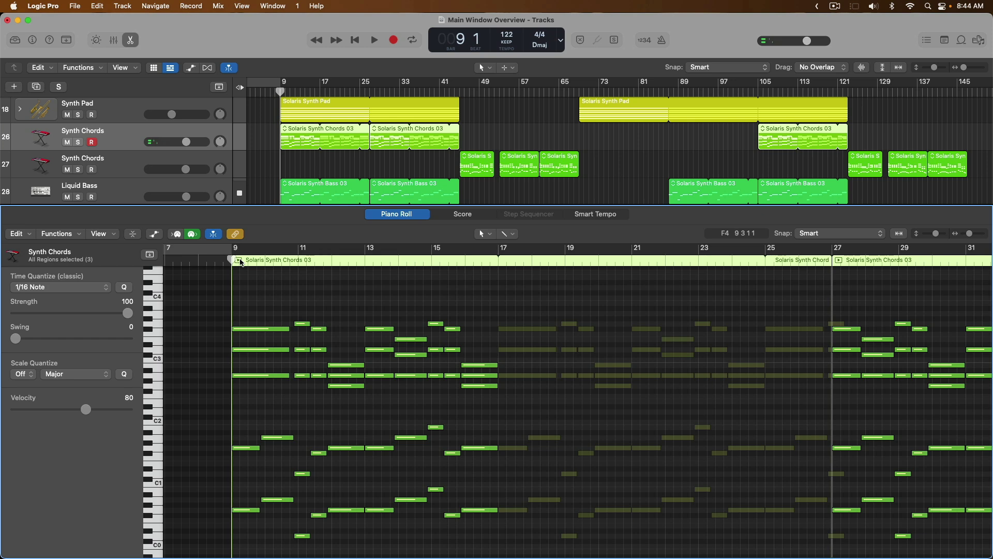
- Show Electric Guitar 02 in the audio editor, zoomed in, with the playhead at bar 27
{"action": "scroll", "coordinate": [303, 176], "scroll_direction": "down", "scroll_amount": 5}
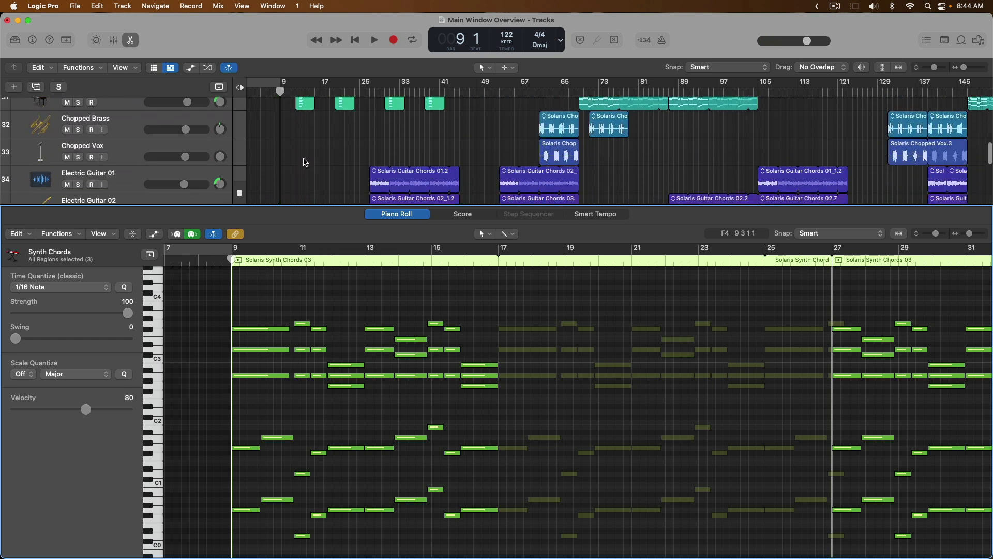
{"action": "scroll", "coordinate": [304, 161], "scroll_direction": "down", "scroll_amount": 3}
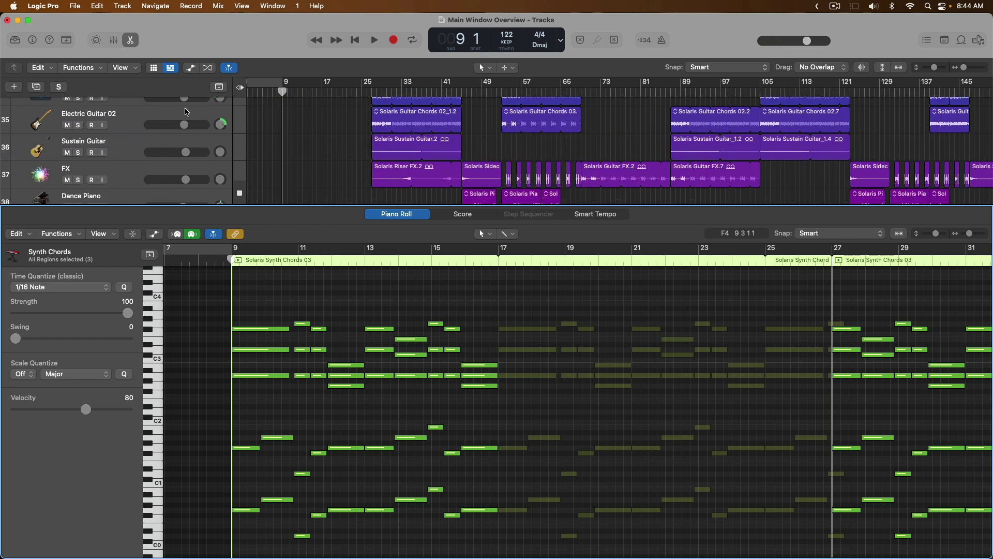
{"action": "left_click", "coordinate": [186, 113]}
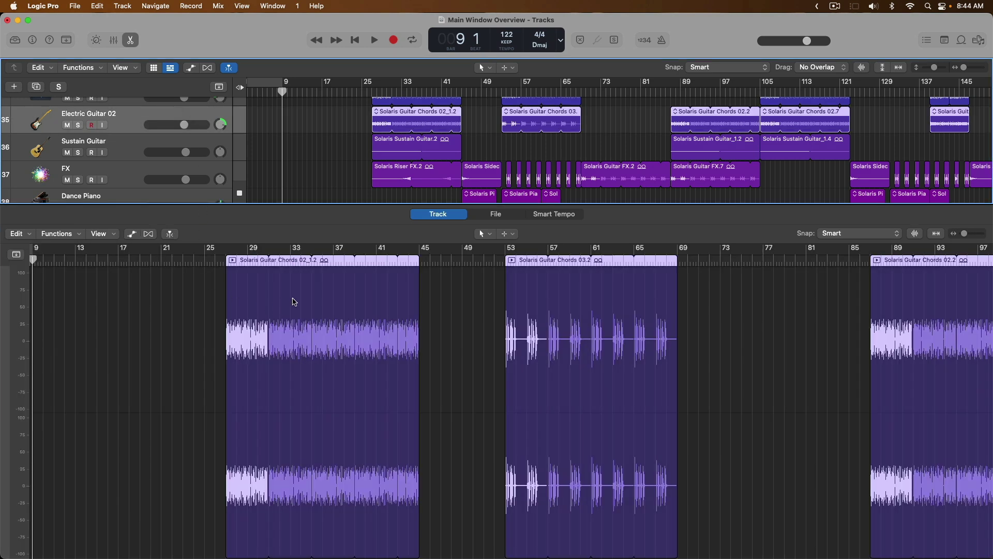
{"action": "left_click", "coordinate": [223, 263]}
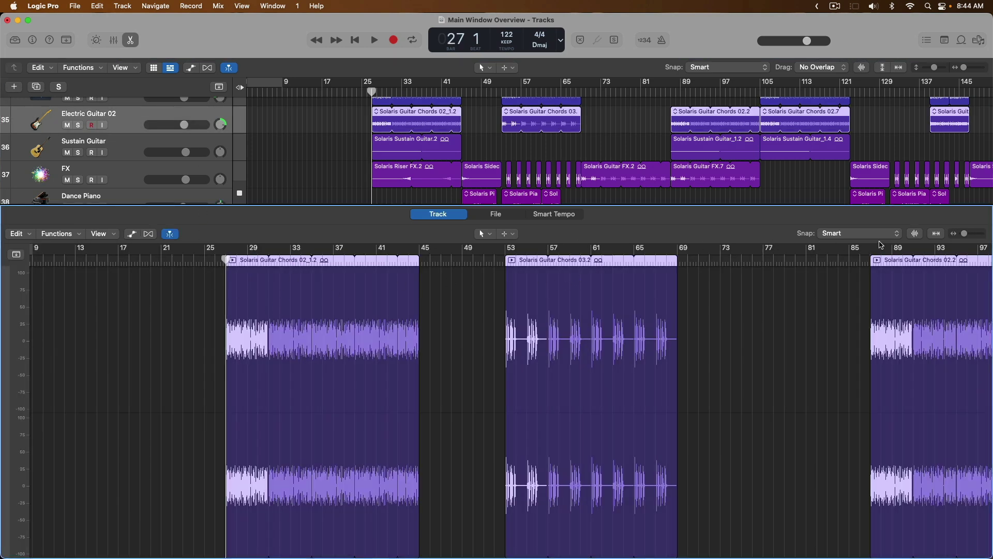
{"action": "left_click_drag", "start_coordinate": [972, 237], "coordinate": [978, 236]}
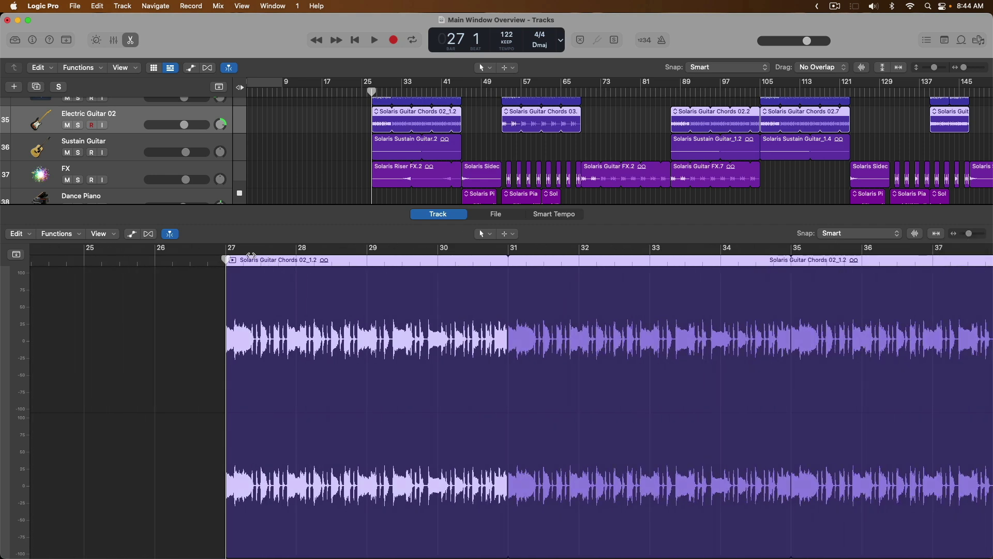
- Play the guitar region soloed and looped over bars 27–31, then turn solo and looping off
{"action": "key", "text": "ctrl+s"}
{"action": "key", "text": "c"}
{"action": "key", "text": "space"}
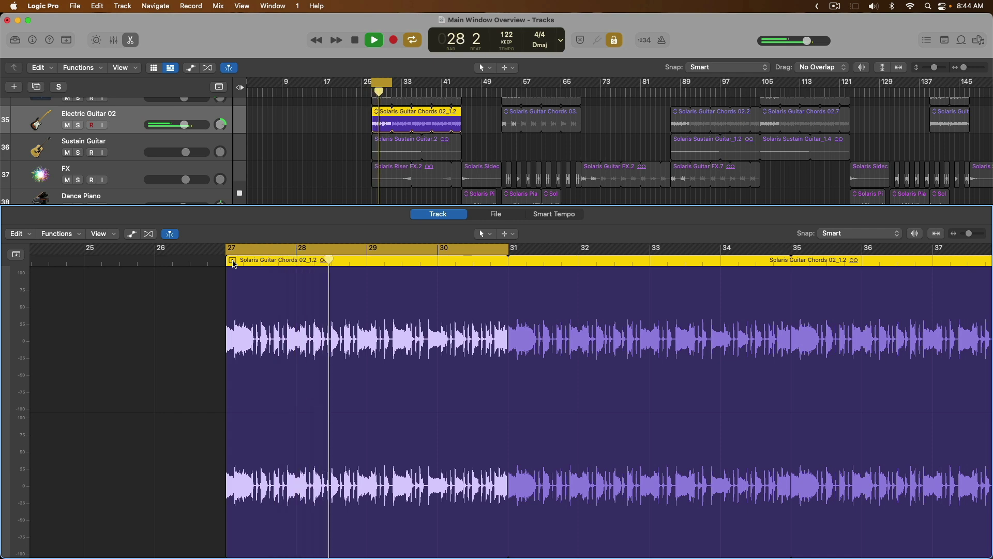
{"action": "key", "text": "space"}
{"action": "key", "text": "ctrl+s"}
{"action": "key", "text": "c"}
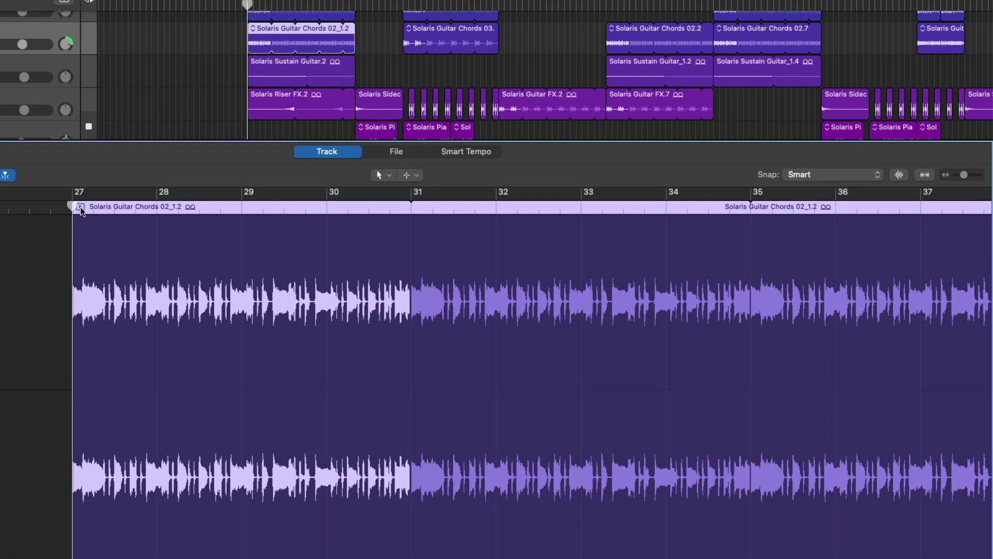
- Split the Electric Guitar 02 region, trim its start to bar 29, play it back, and close the editor
{"action": "left_click", "coordinate": [156, 506]}
{"action": "left_click_drag", "start_coordinate": [157, 507], "coordinate": [243, 509]}
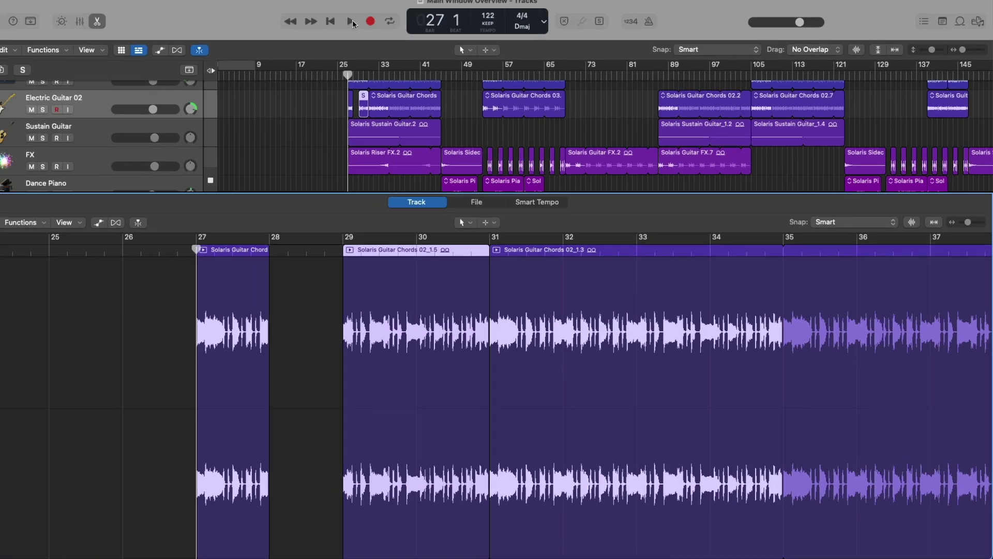
{"action": "left_click", "coordinate": [374, 40]}
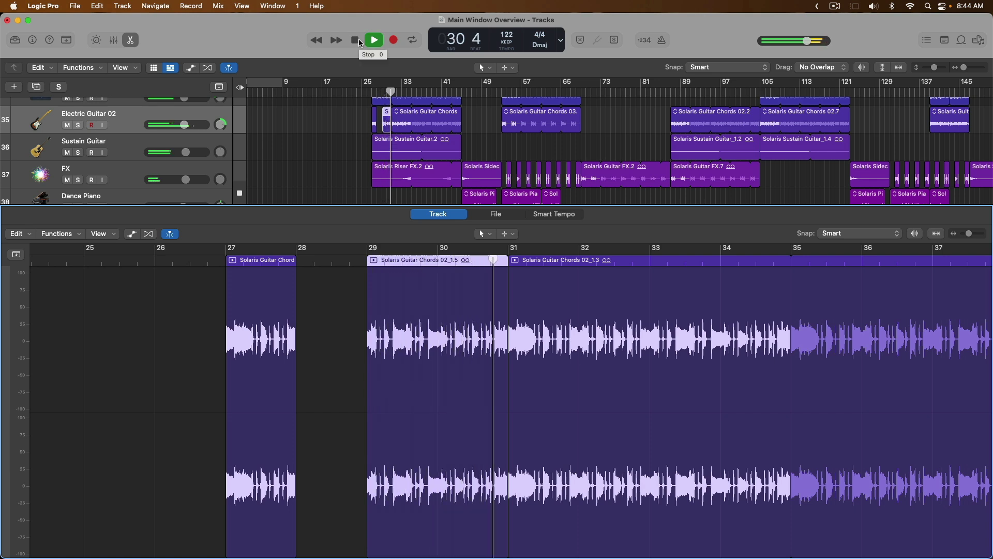
{"action": "left_click", "coordinate": [361, 40]}
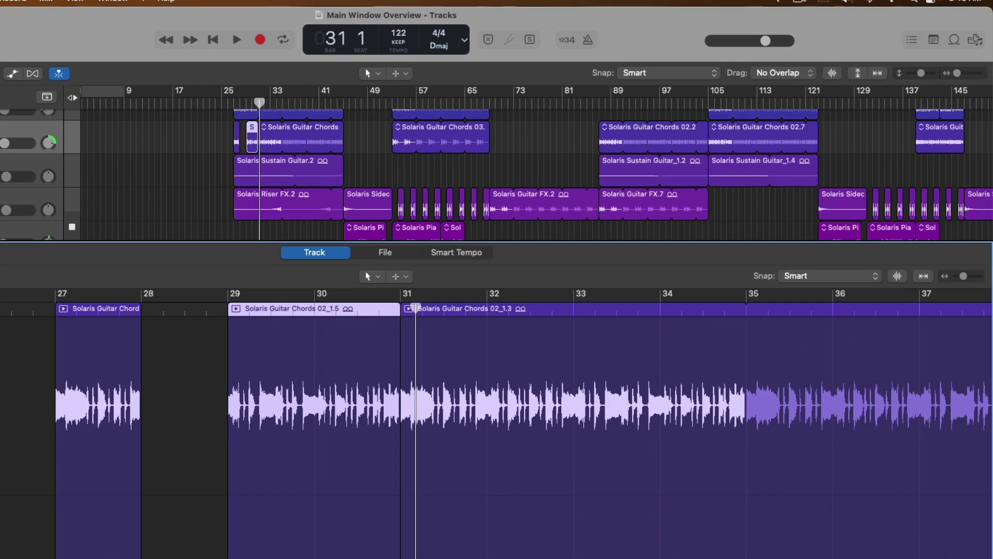
{"action": "key", "text": "e"}
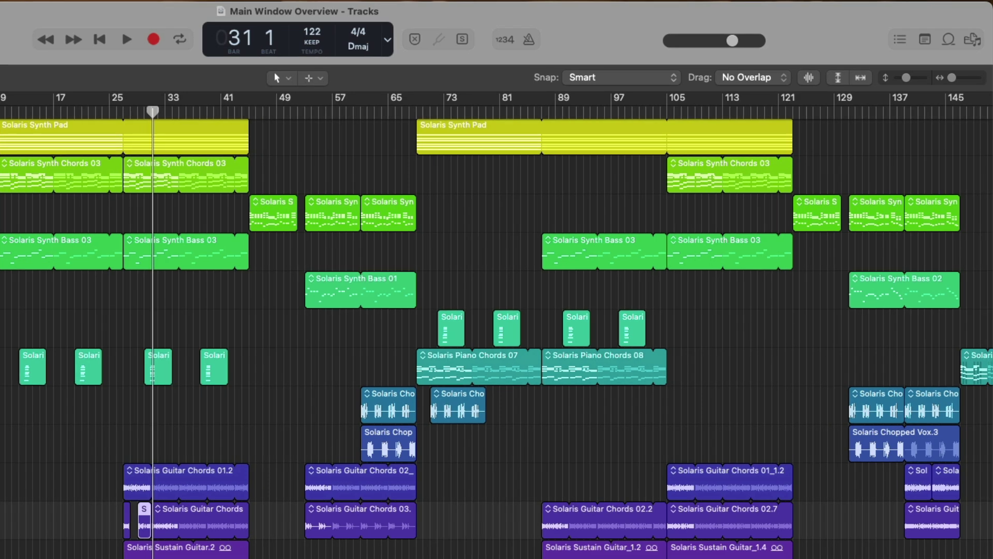
- Open the Apple Loops browser and audition 12-8 Acoustic Strum 01, then stop the preview
{"action": "left_click", "coordinate": [947, 43]}
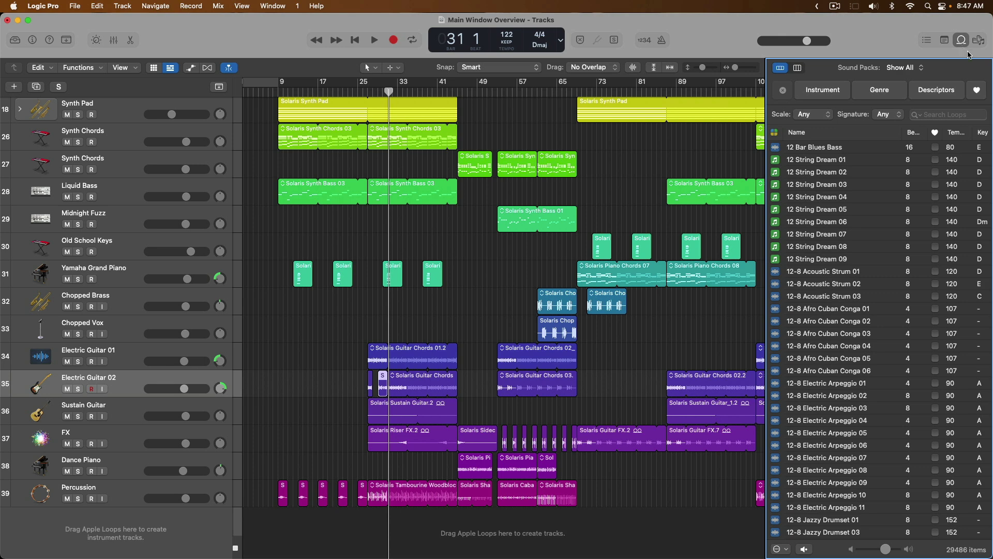
{"action": "scroll", "coordinate": [874, 271], "scroll_direction": "right", "scroll_amount": 1}
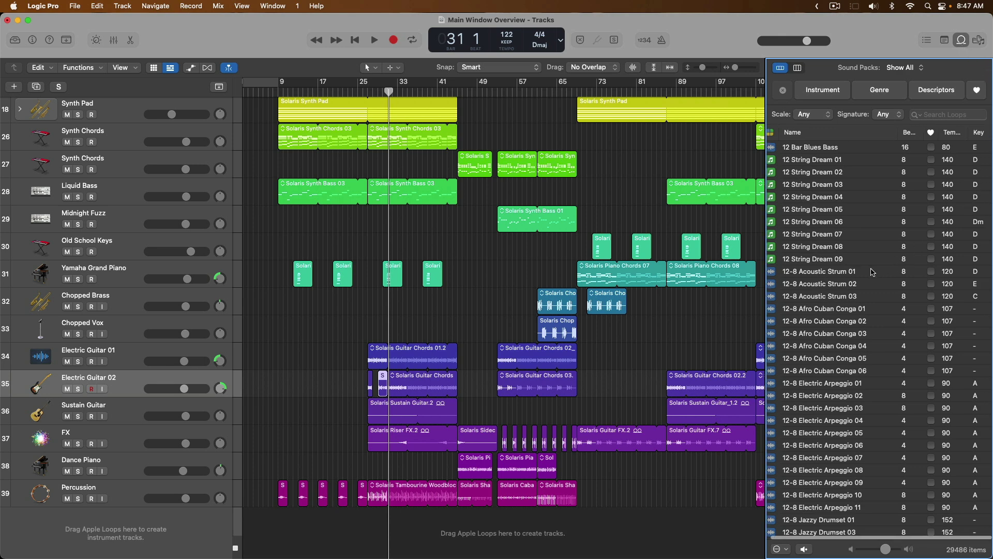
{"action": "left_click", "coordinate": [873, 272]}
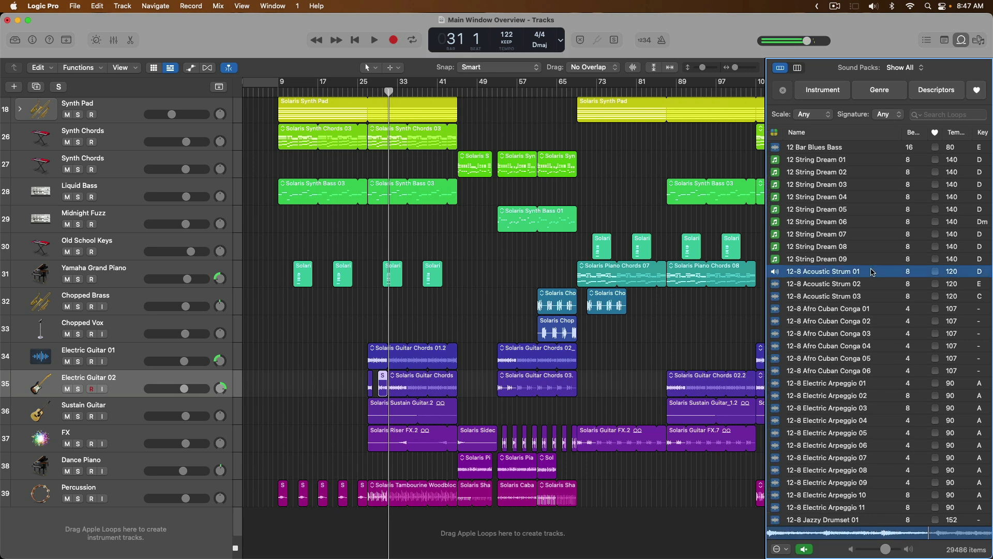
{"action": "left_click", "coordinate": [872, 271]}
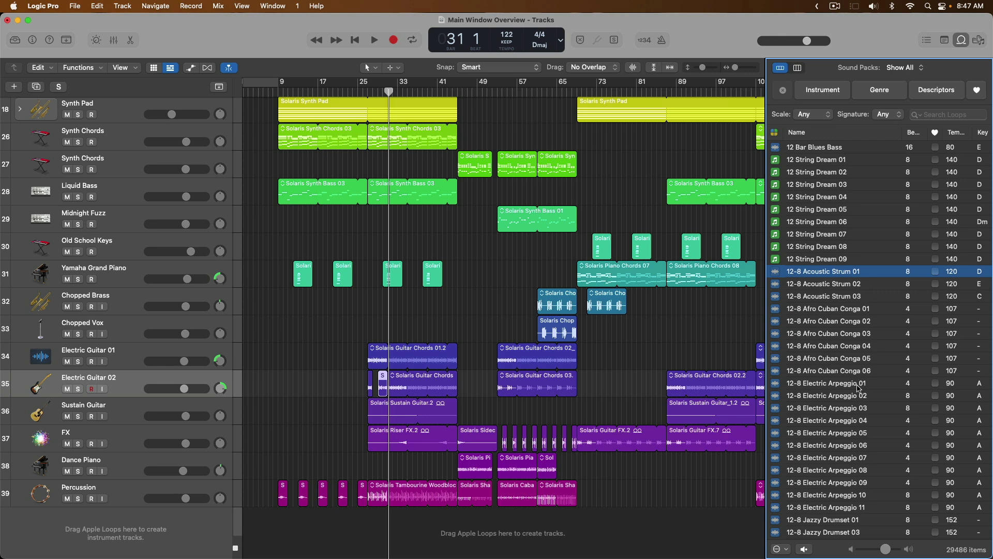
- Add 12-8 Electric Arpeggio 01 as a new track below Percussion and play it from bar 27
{"action": "left_click_drag", "start_coordinate": [859, 385], "coordinate": [369, 514]}
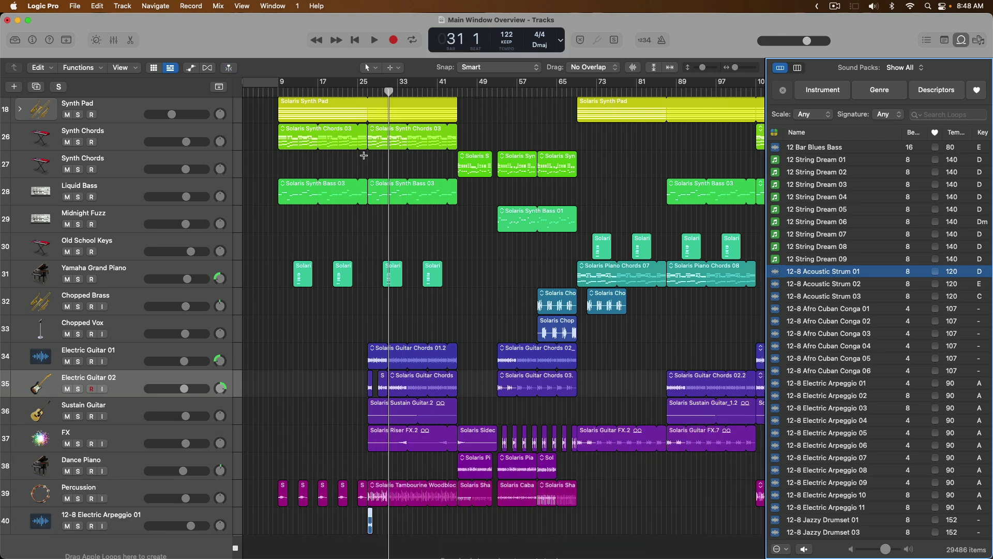
{"action": "left_click", "coordinate": [367, 93]}
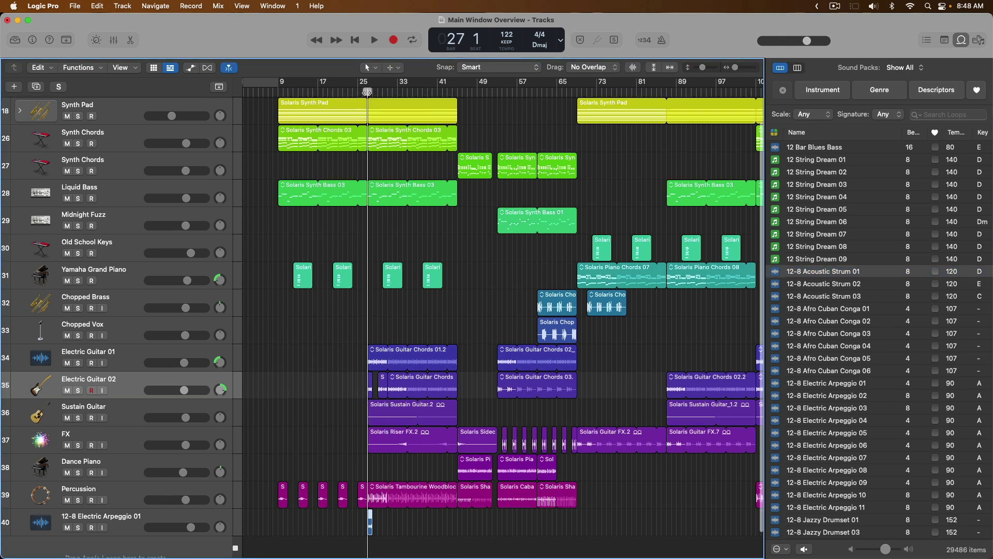
{"action": "left_click", "coordinate": [376, 41]}
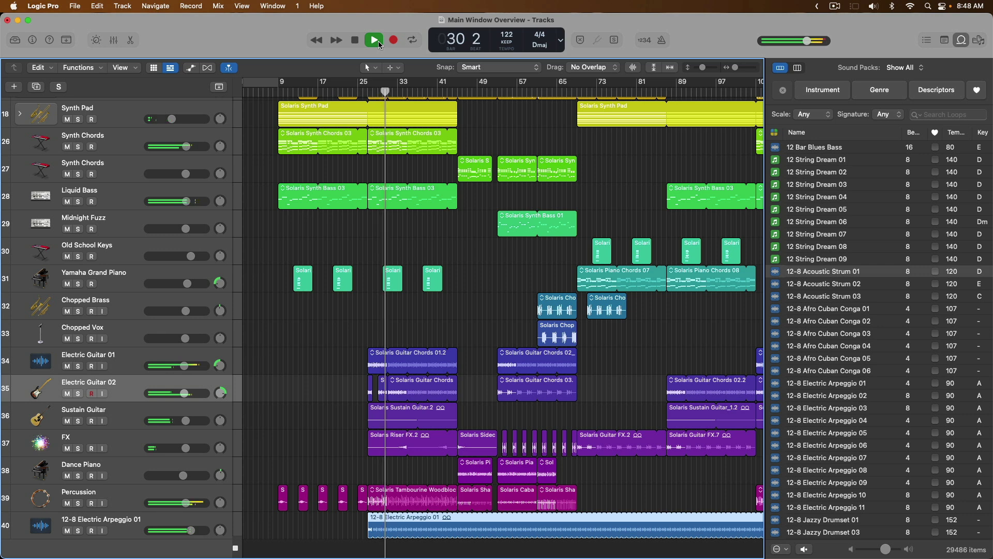
{"action": "left_click", "coordinate": [357, 42]}
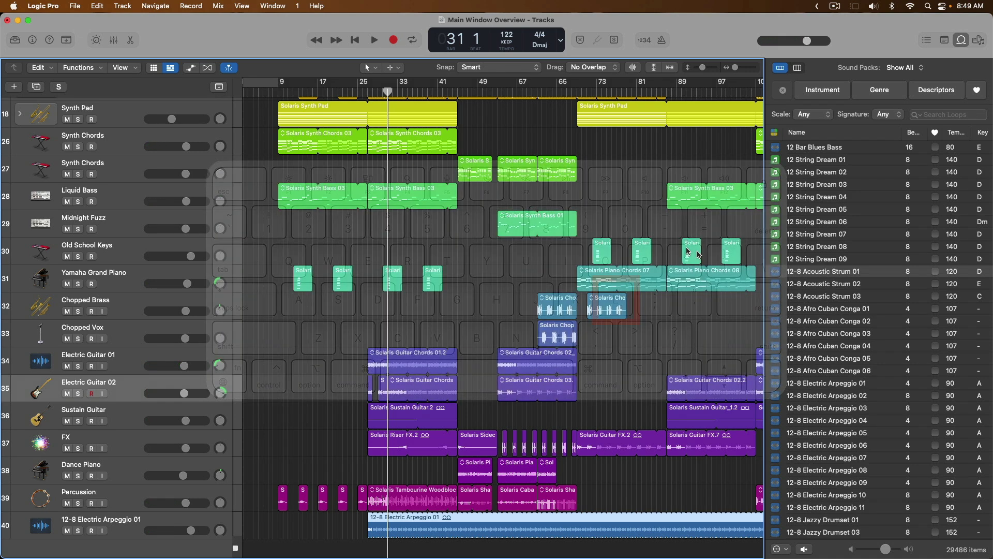
- View the Instrument, Genre and Descriptors loop filters, then close the Apple Loops browser
{"action": "scroll", "coordinate": [800, 297], "scroll_direction": "down", "scroll_amount": 8}
{"action": "scroll", "coordinate": [801, 297], "scroll_direction": "down", "scroll_amount": 5}
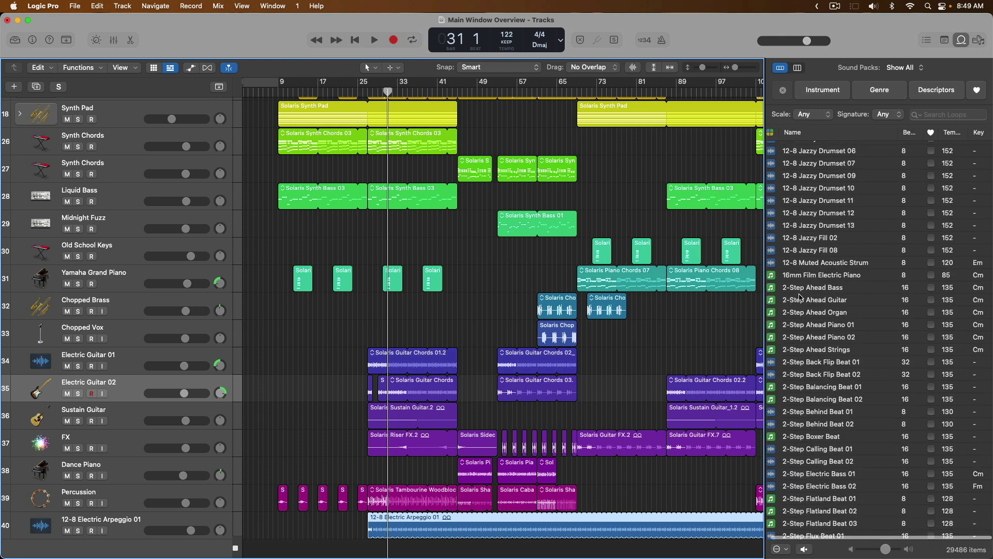
{"action": "left_click", "coordinate": [808, 96]}
{"action": "left_click", "coordinate": [873, 93]}
{"action": "left_click", "coordinate": [920, 93]}
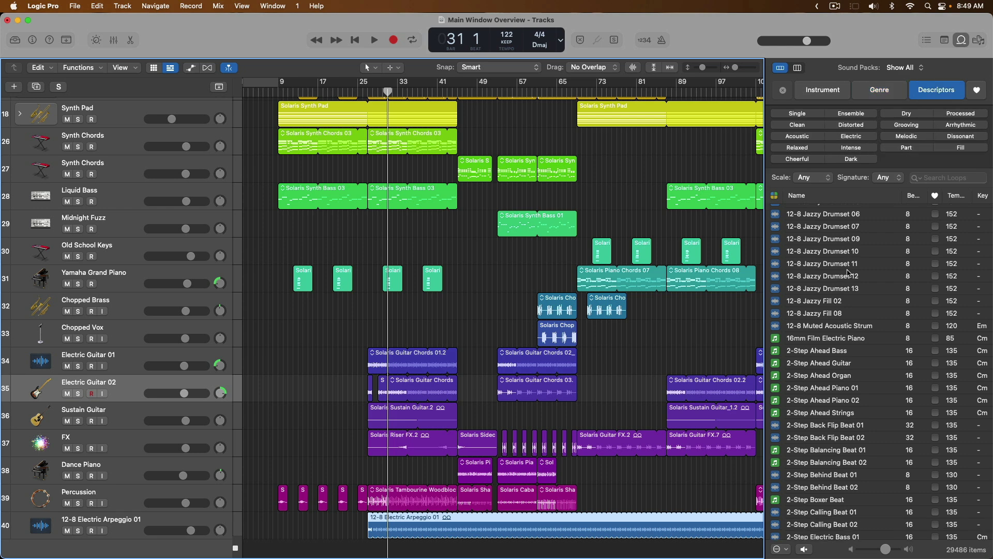
{"action": "left_click", "coordinate": [961, 39]}
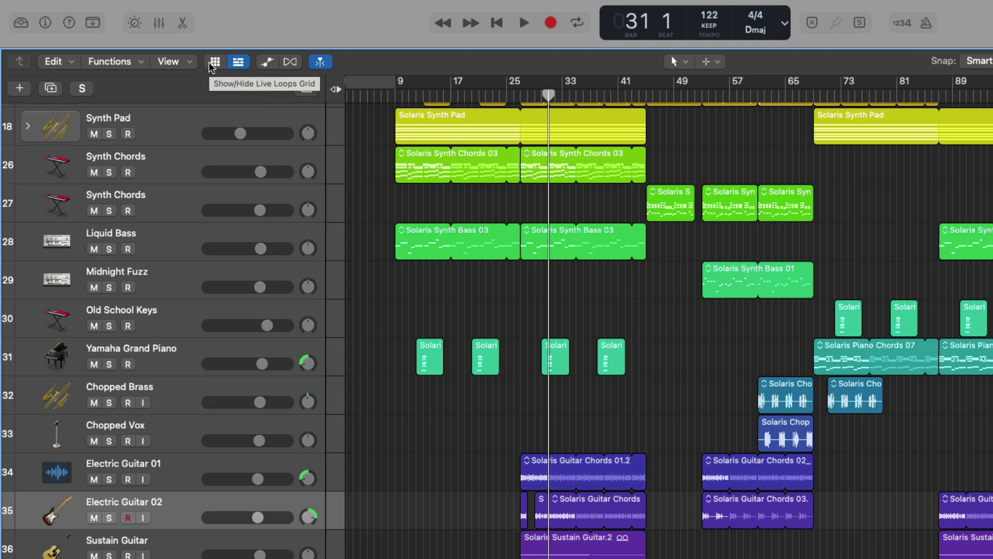
- Show the Live Loops grid, let its cells take over from timeline regions, and hide the tracks view
{"action": "left_click", "coordinate": [211, 65]}
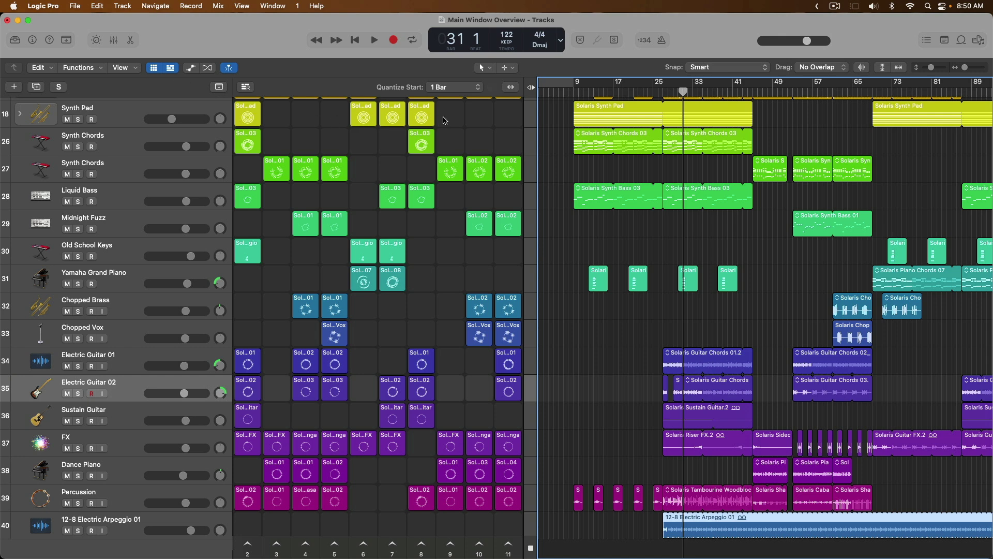
{"action": "left_click", "coordinate": [529, 89]}
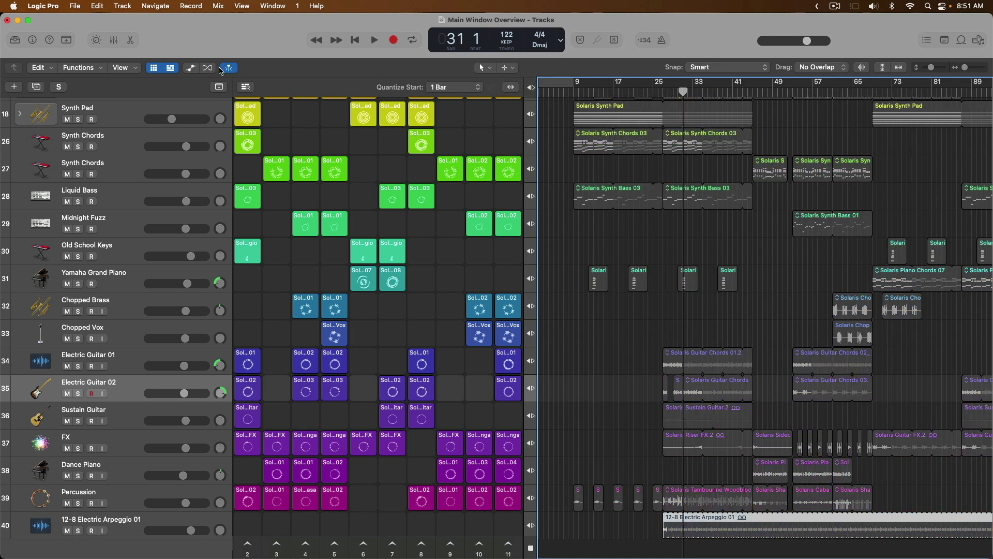
{"action": "left_click", "coordinate": [169, 69]}
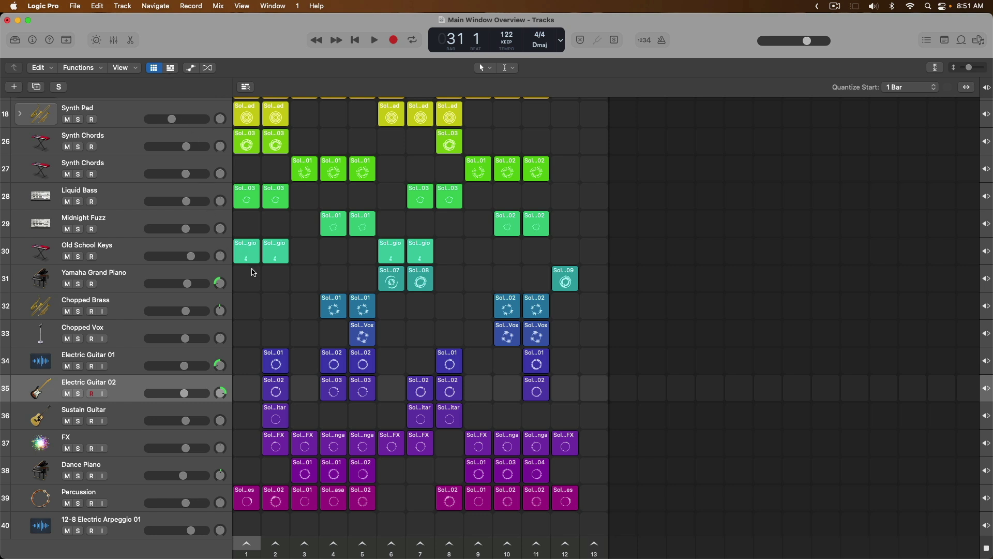
- Trigger Live Loops cells in the Liquid Bass, Yamaha Grand Piano, Solaris and Dance Piano rows
{"action": "left_click", "coordinate": [247, 201]}
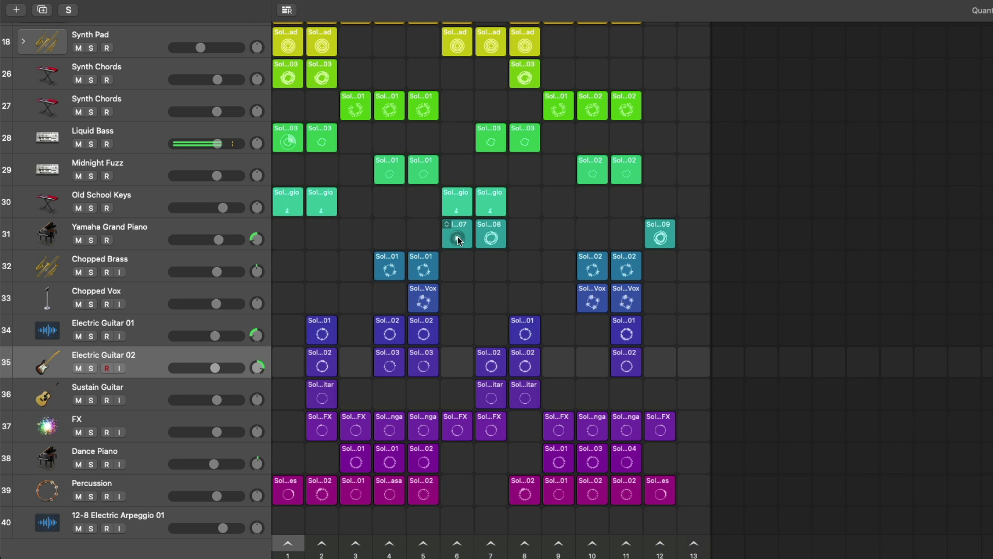
{"action": "left_click", "coordinate": [457, 239]}
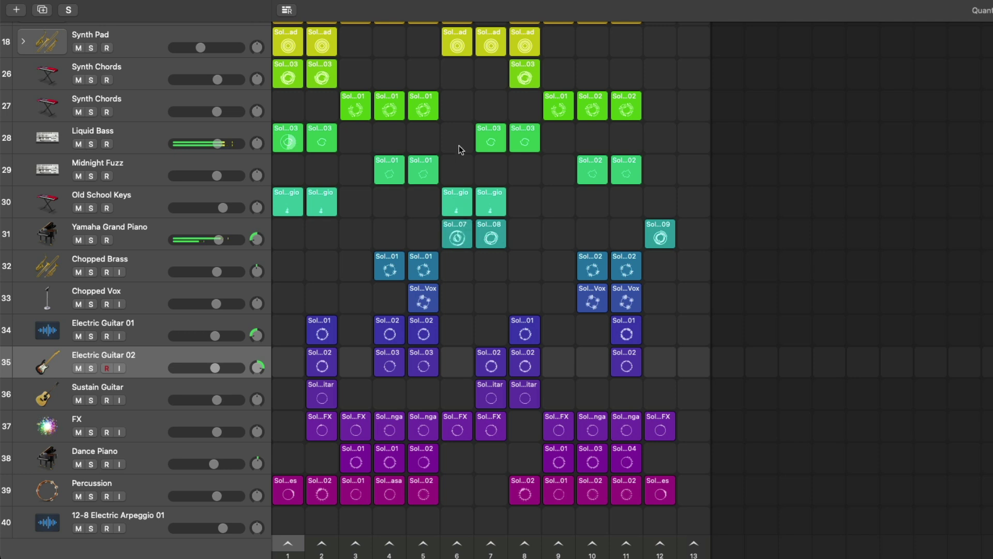
{"action": "scroll", "coordinate": [455, 57], "scroll_direction": "up", "scroll_amount": 2}
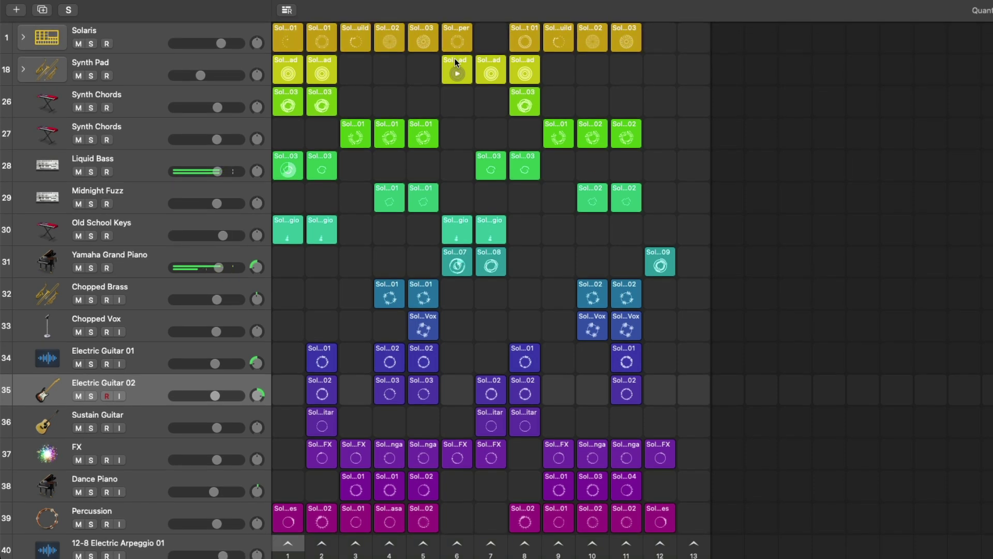
{"action": "left_click", "coordinate": [457, 43]}
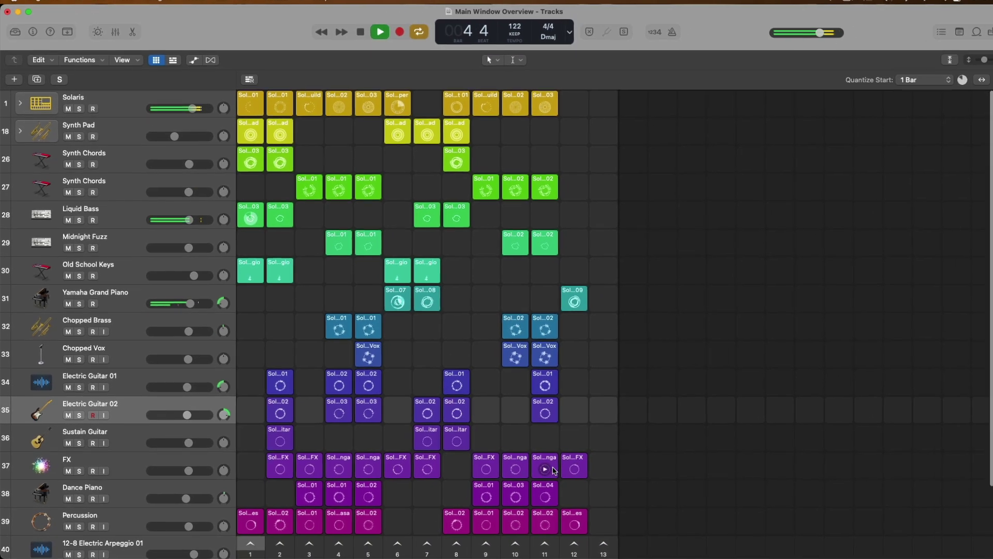
{"action": "left_click", "coordinate": [577, 496]}
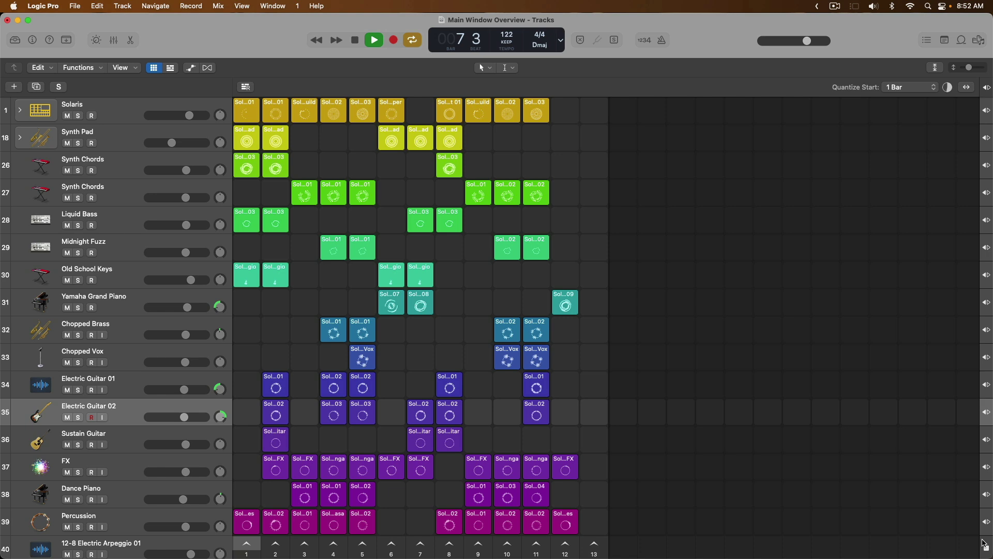
{"action": "key", "text": "space"}
{"action": "left_click", "coordinate": [16, 42]}
{"action": "left_click", "coordinate": [32, 40]}
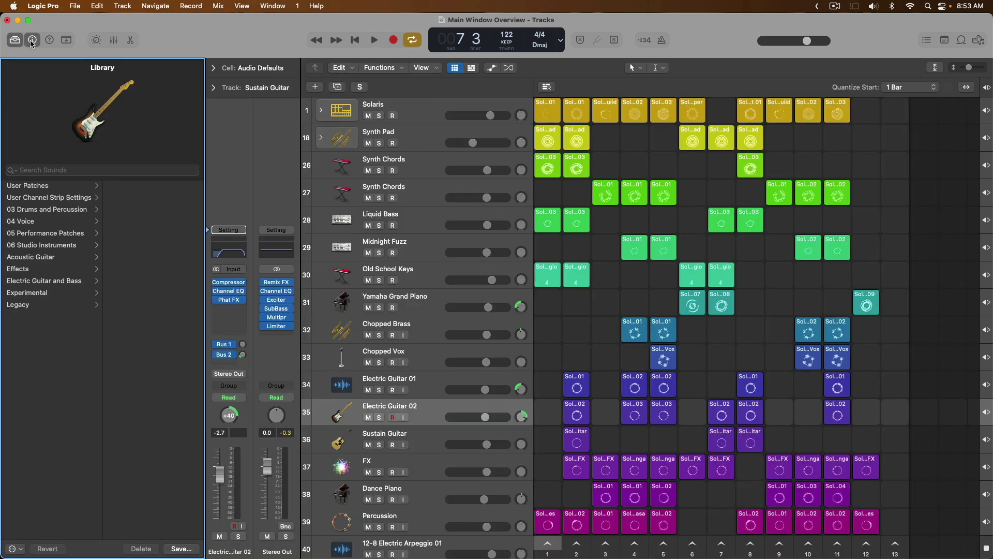
{"action": "left_click", "coordinate": [96, 40]}
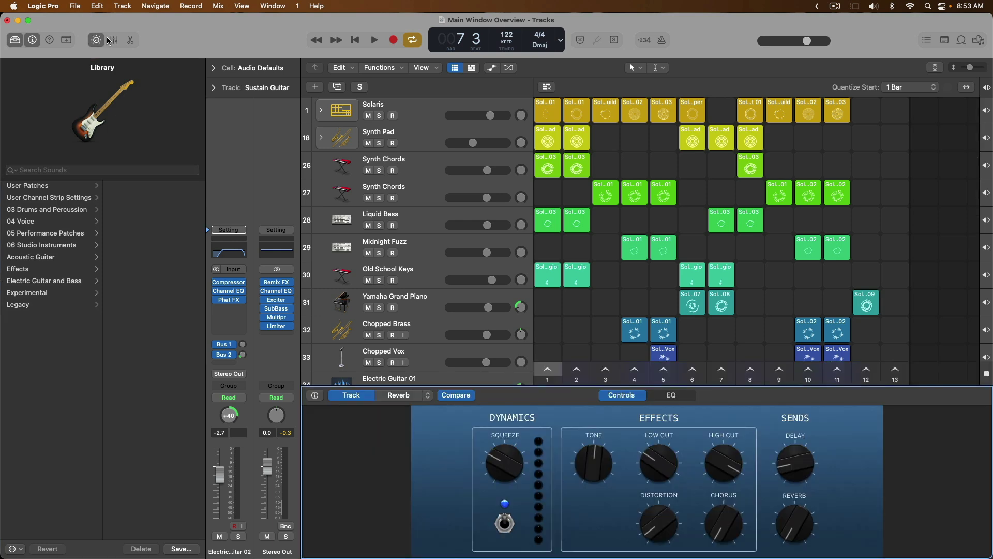